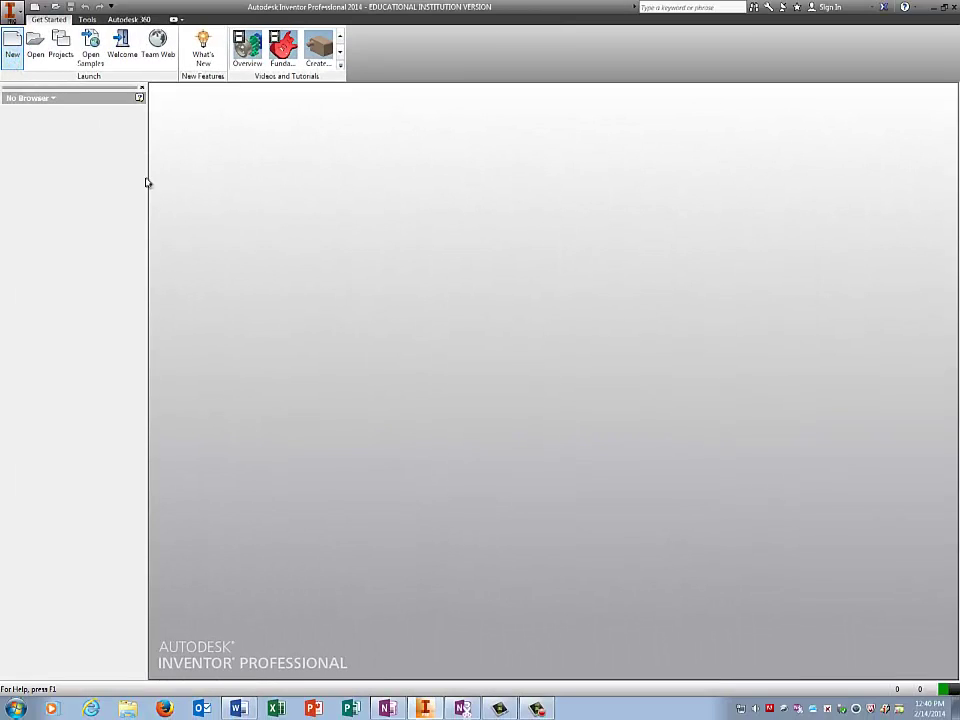
# Step: Create a new presentation file from the Standard.ipn template
pyautogui.click(289, 377)
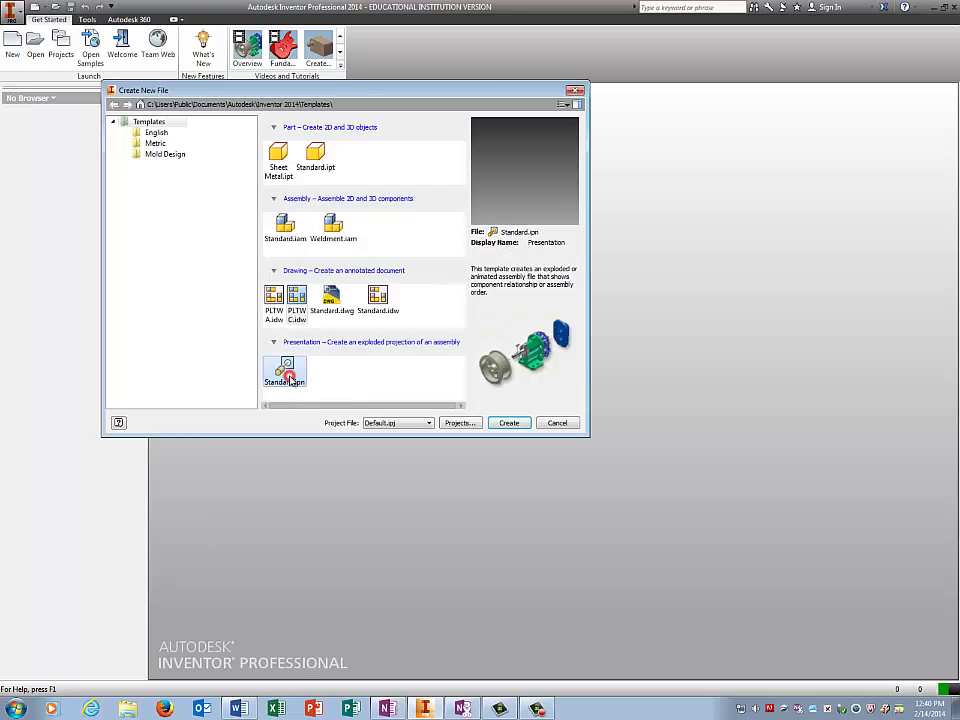
pyautogui.click(516, 425)
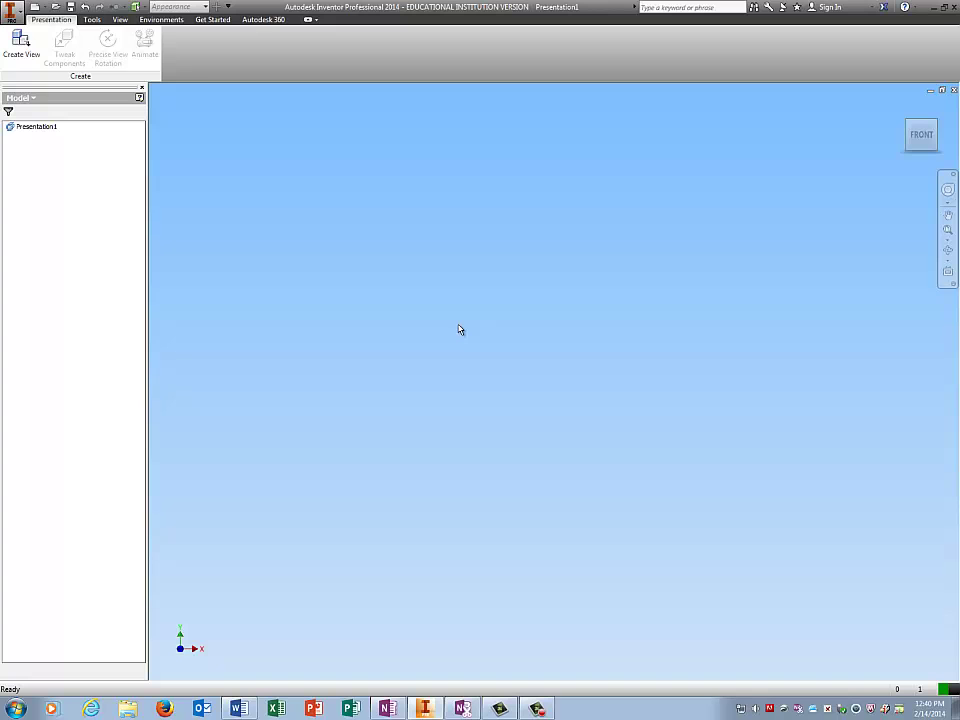
# Step: Explode Assembly1.iam automatically with distance 2 and trails
pyautogui.click(20, 45)
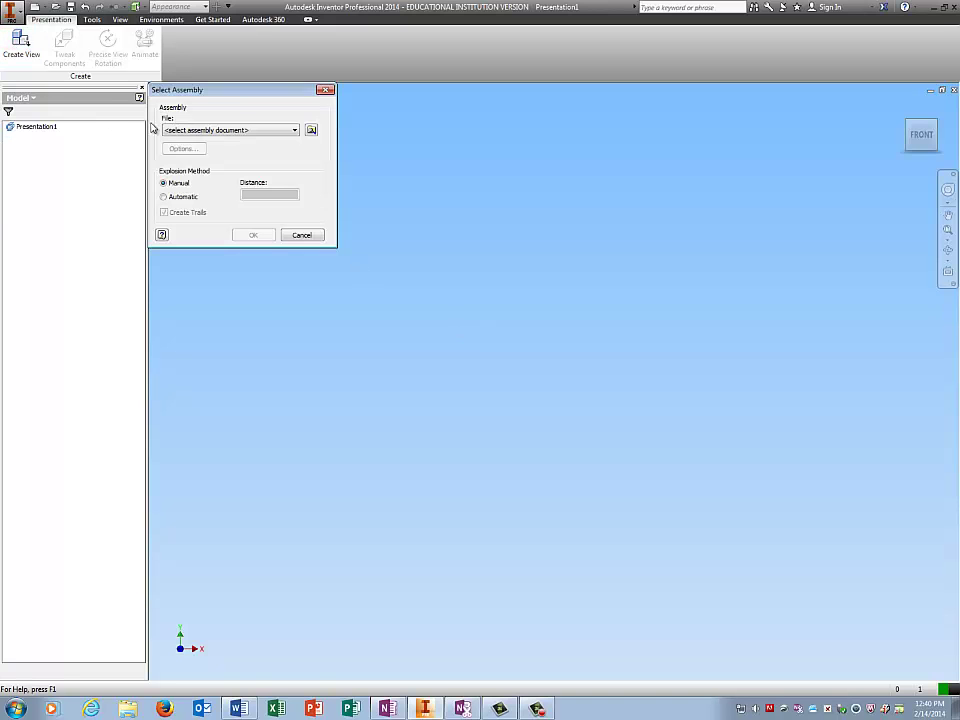
pyautogui.click(240, 130)
pyautogui.click(311, 130)
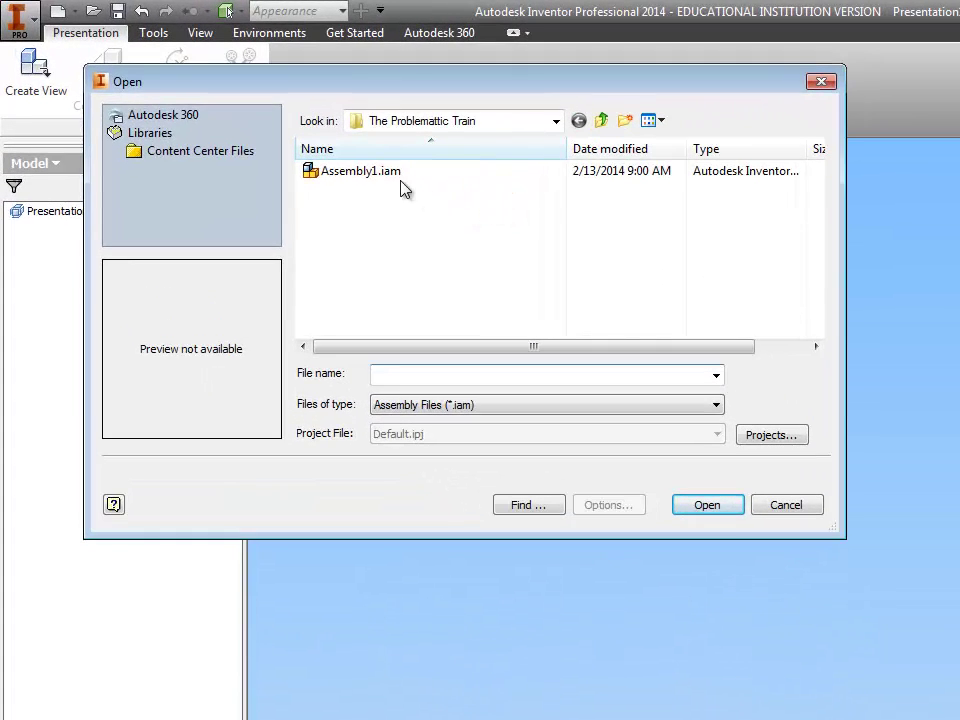
pyautogui.click(340, 156)
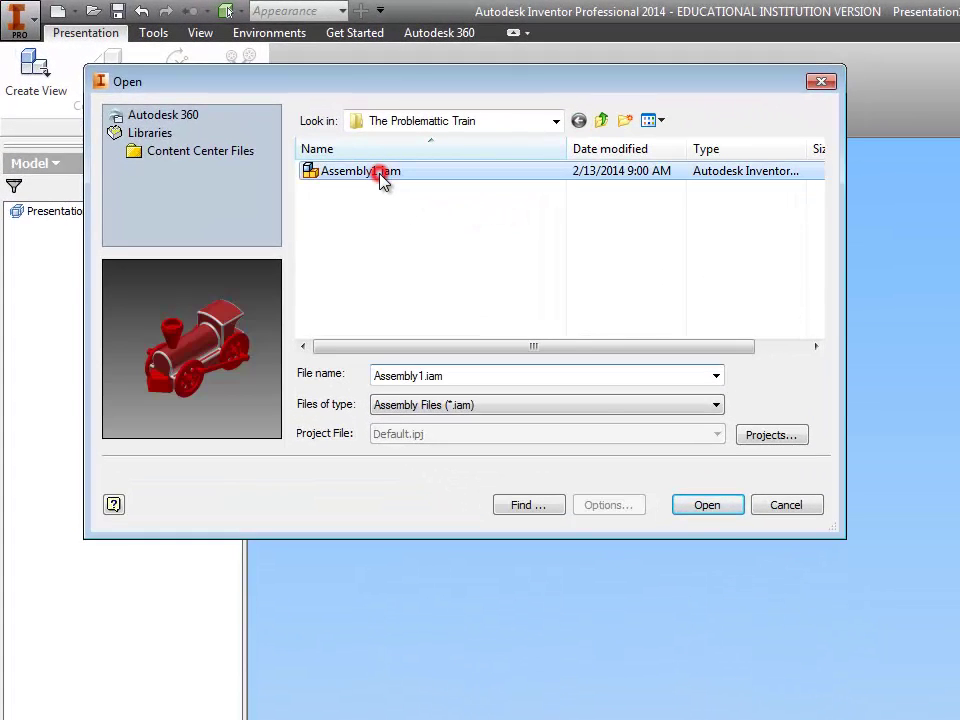
pyautogui.click(684, 506)
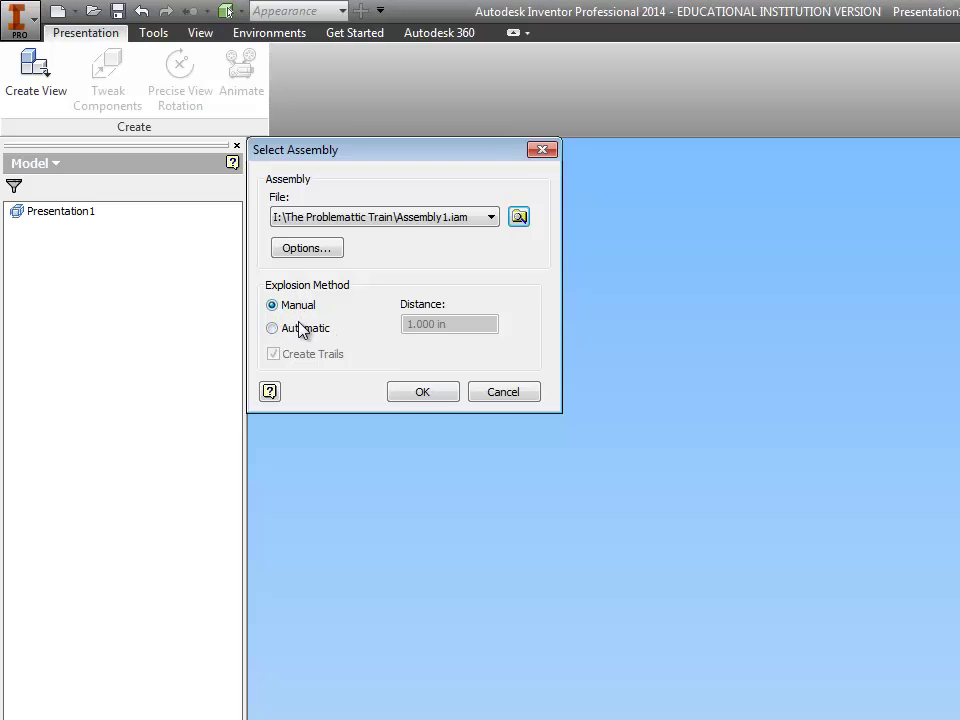
pyautogui.click(301, 330)
pyautogui.click(473, 323)
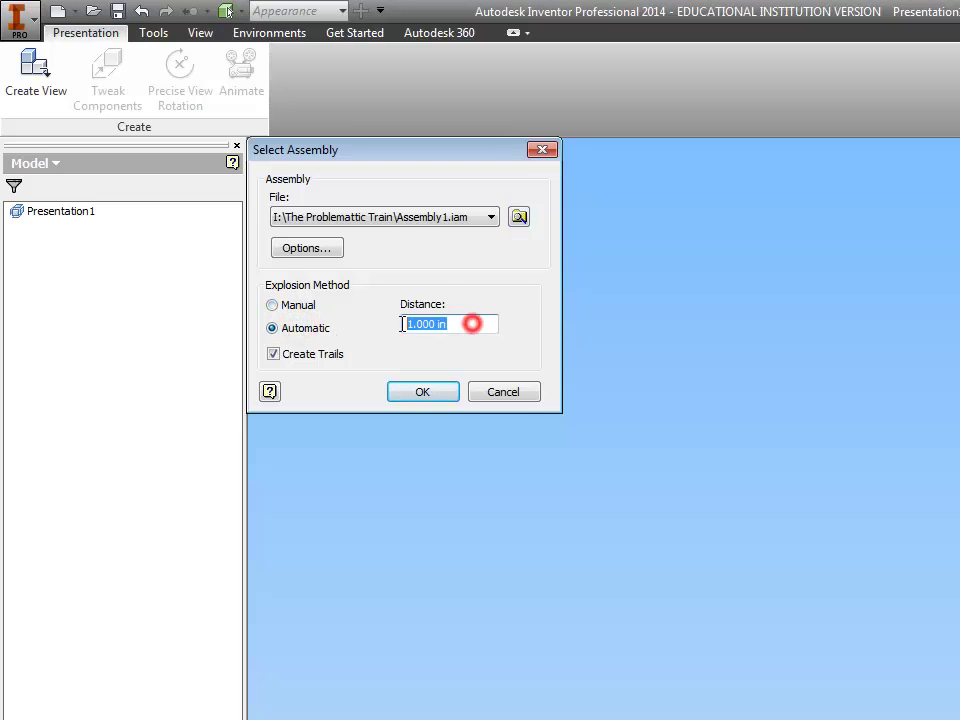
pyautogui.write('2')
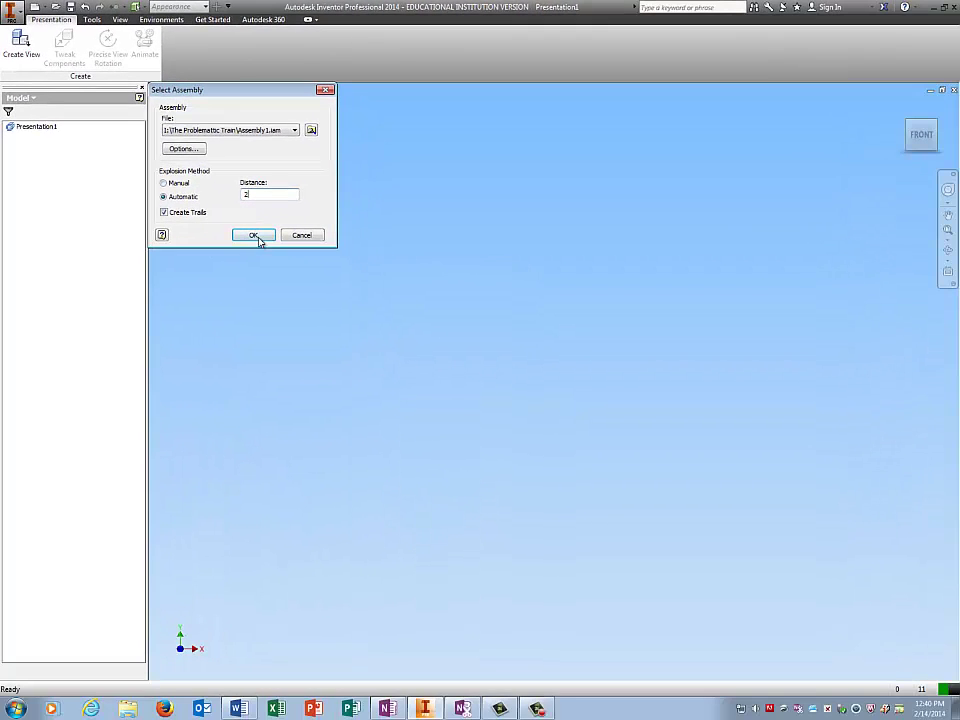
pyautogui.click(422, 391)
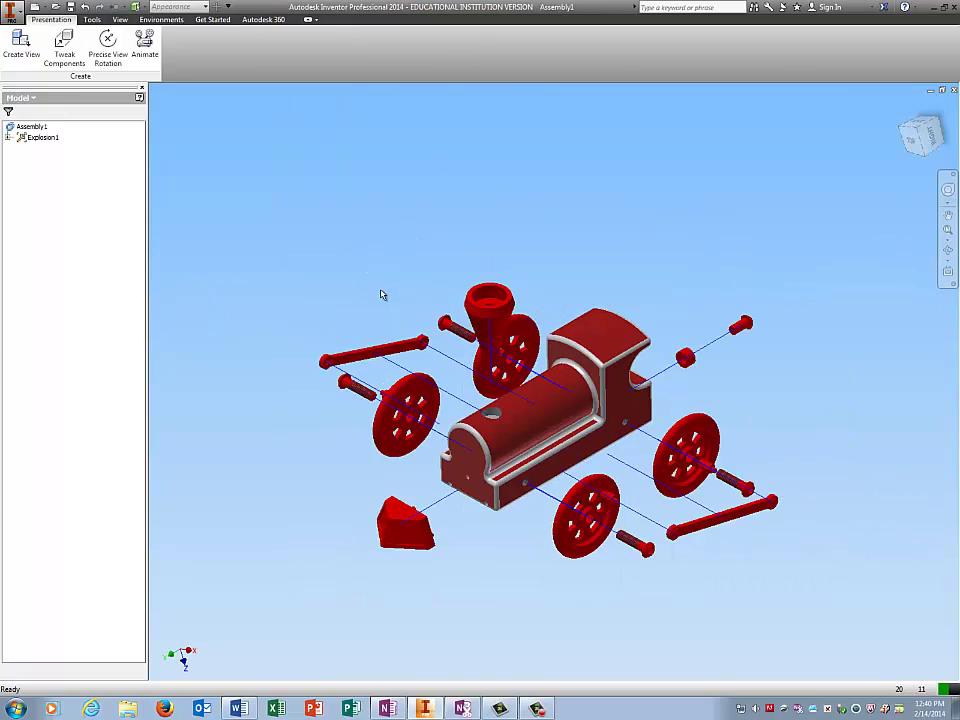
# Step: Zoom in and out to inspect the exploded train's wheels, rods and chimney
pyautogui.scroll(-5, 725, 571)
pyautogui.scroll(8, 725, 571)
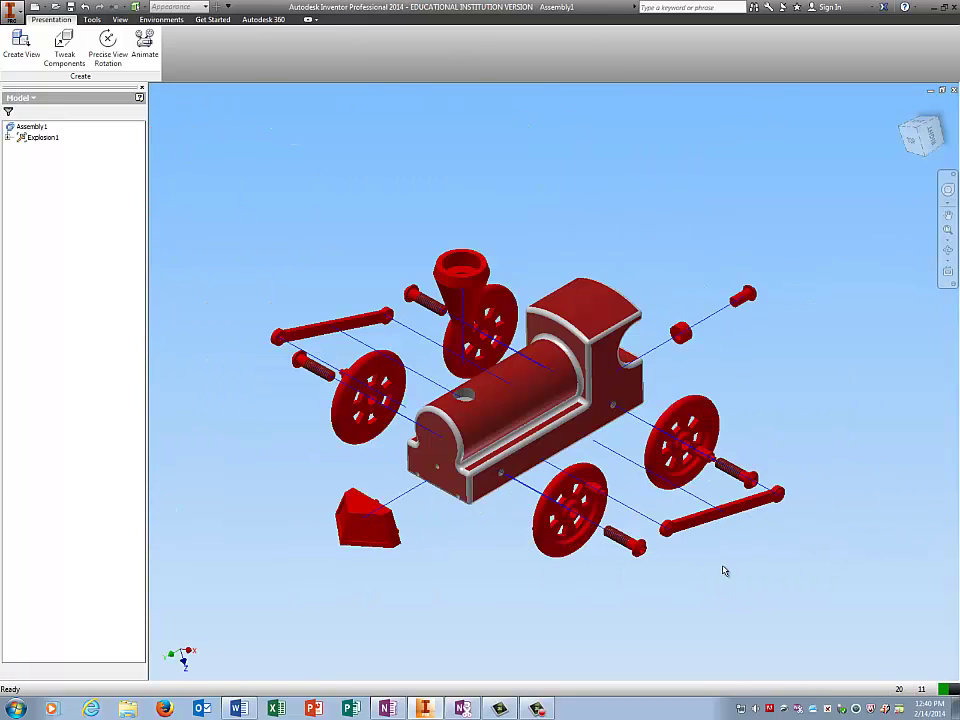
pyautogui.scroll(-4, 725, 571)
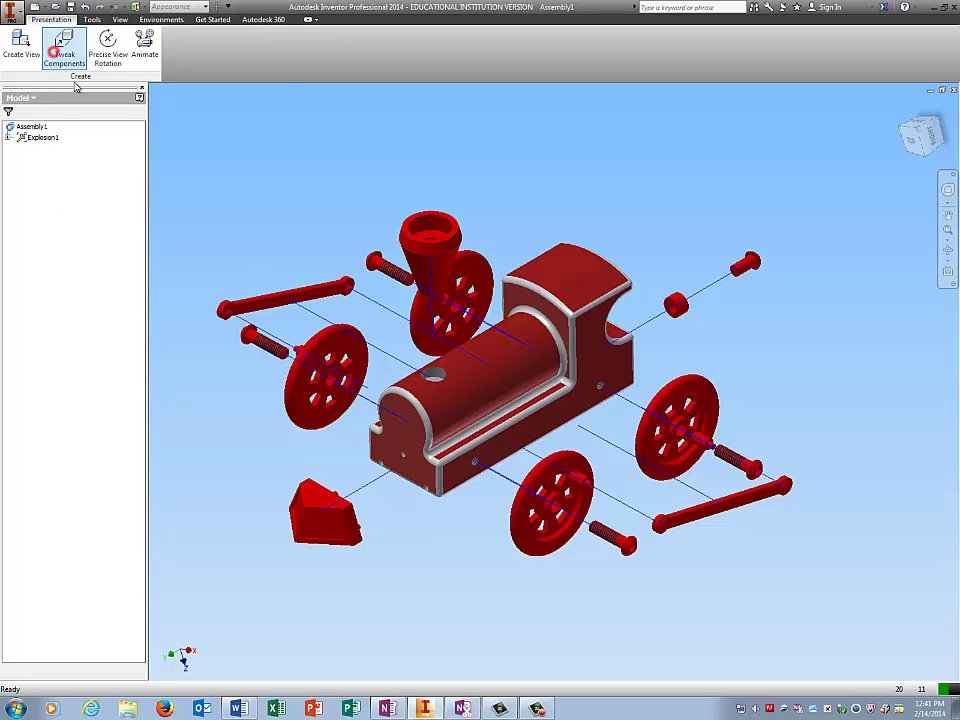
# Step: Try a first tweak on the side rod's end pin, then discard it
pyautogui.click(56, 57)
pyautogui.scroll(-5, 726, 575)
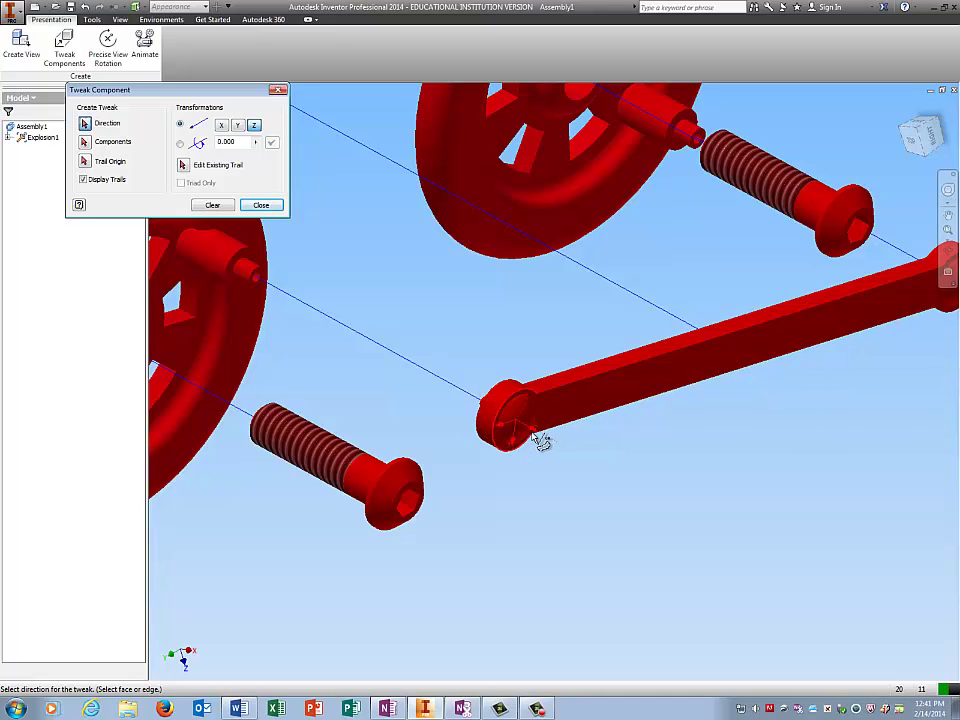
pyautogui.click(540, 440)
pyautogui.moveTo(530, 420); pyautogui.dragTo(829, 651)
pyautogui.scroll(3, 858, 517)
pyautogui.scroll(2, 858, 517)
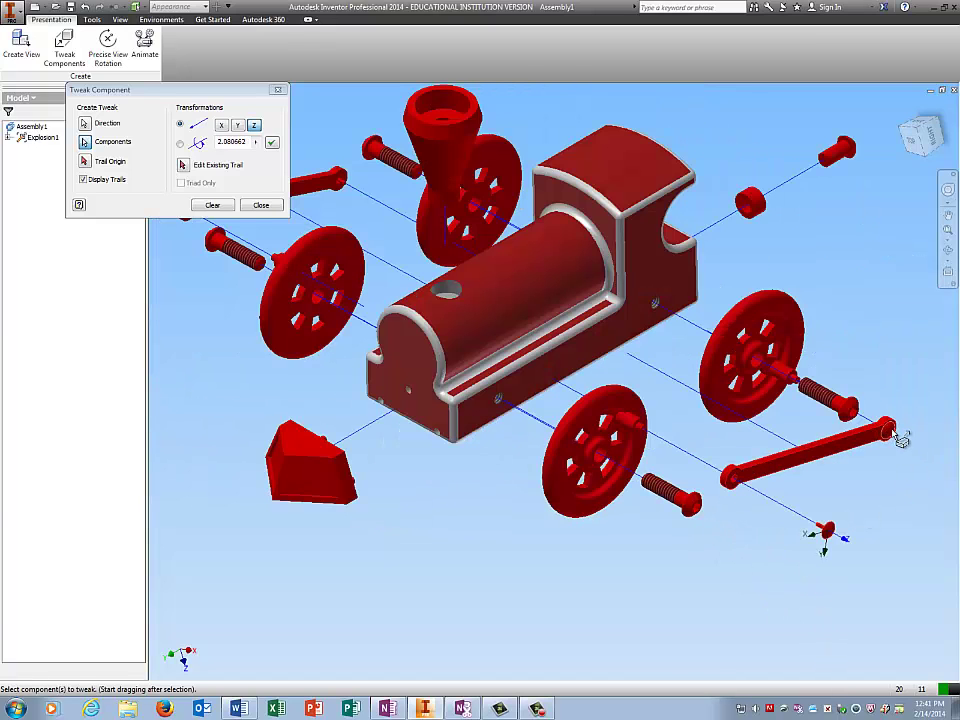
pyautogui.click(212, 204)
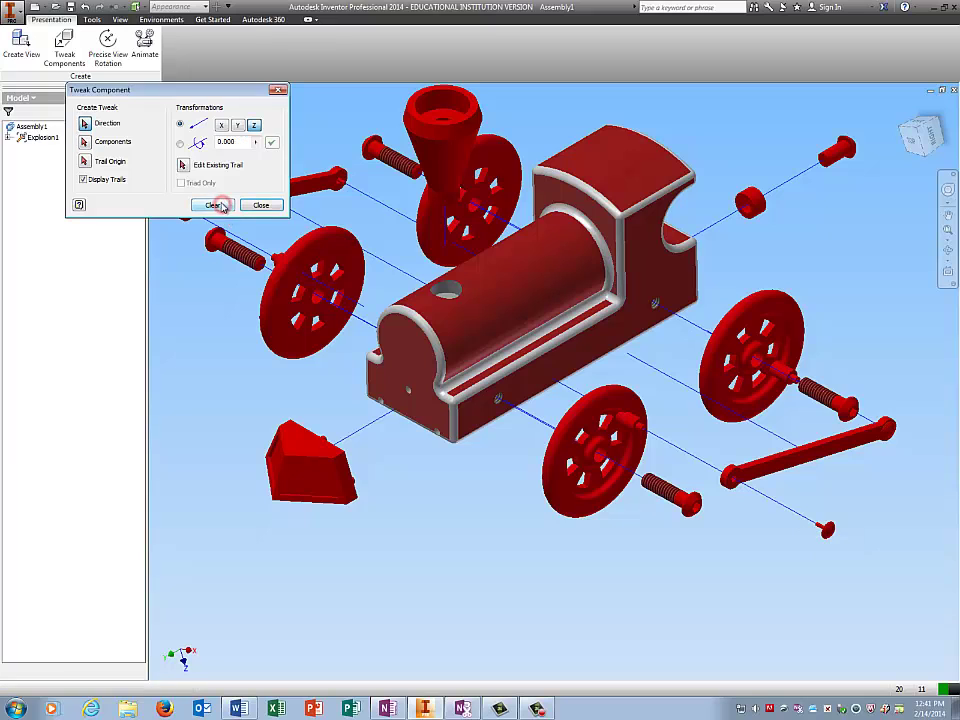
# Step: Pull the side rod's end pin out about 1.67 along Z, checking from the top
pyautogui.scroll(6, 900, 440)
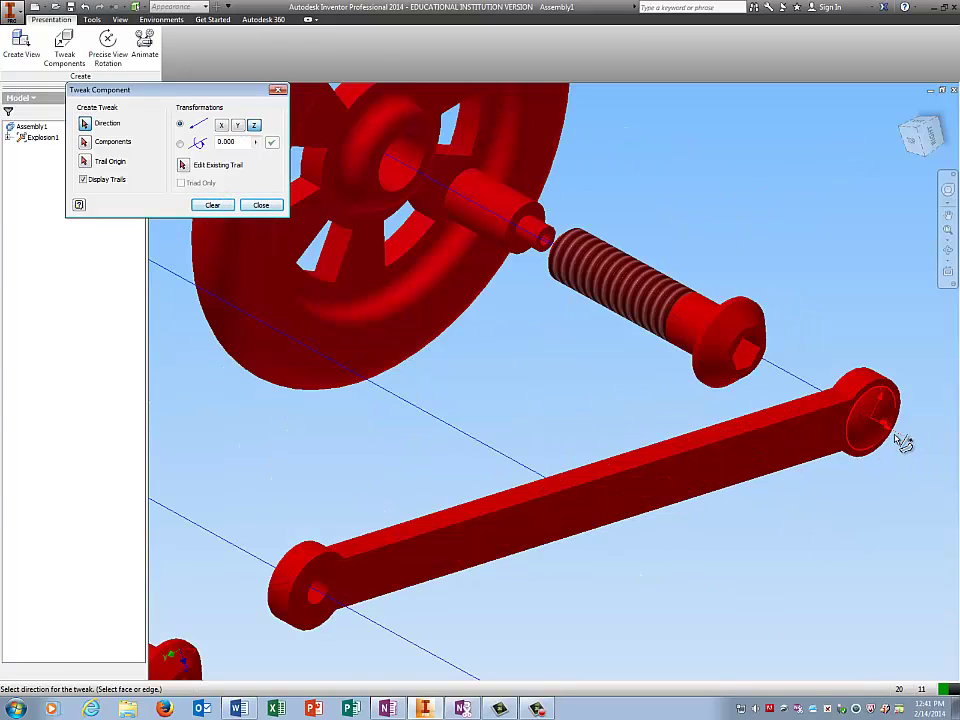
pyautogui.scroll(-2, 870, 432)
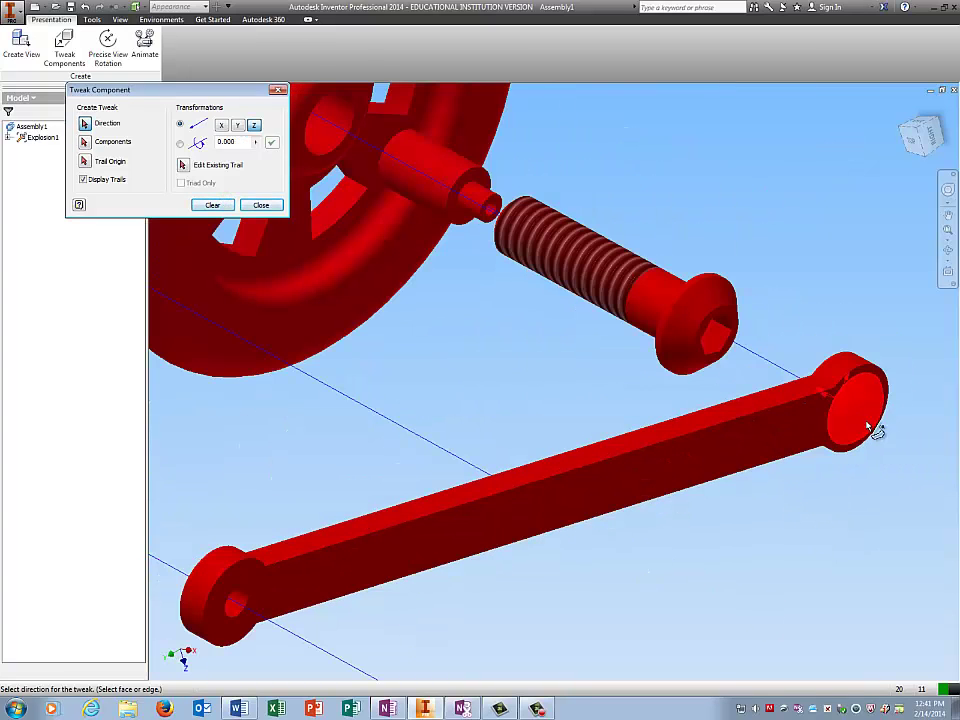
pyautogui.click(886, 434)
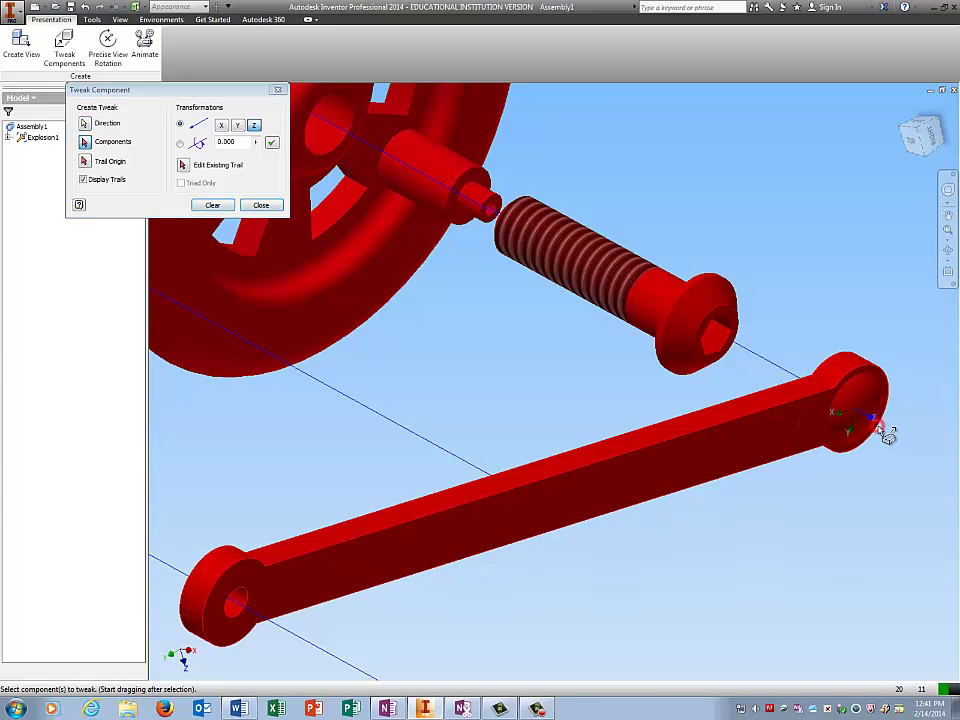
pyautogui.moveTo(872, 410); pyautogui.dragTo(944, 551)
pyautogui.scroll(-10, 944, 551)
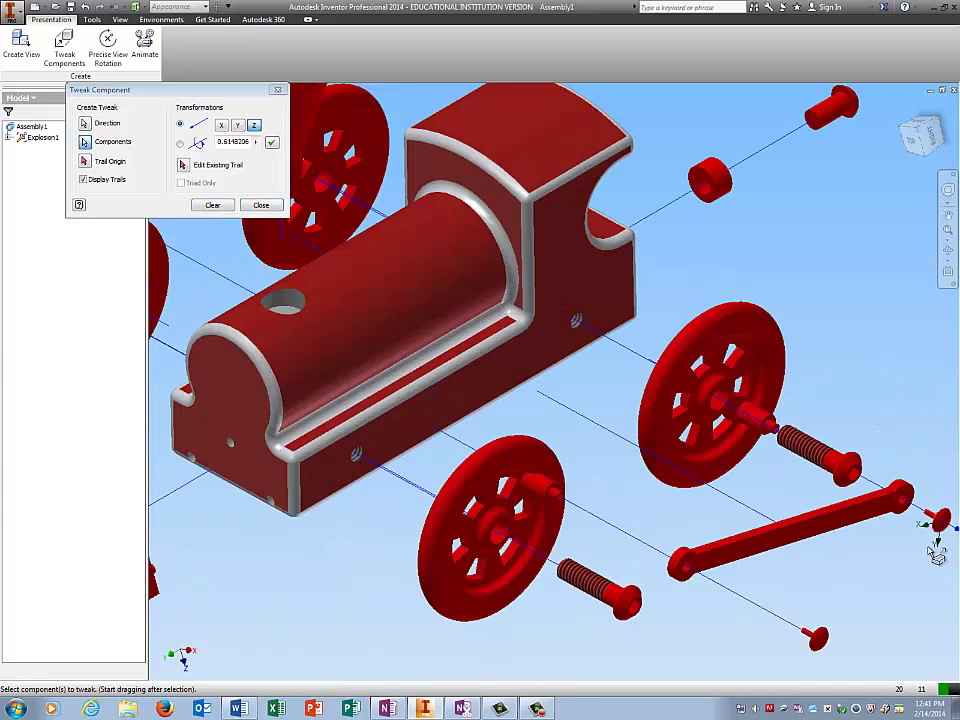
pyautogui.moveTo(944, 541); pyautogui.dragTo(955, 550)
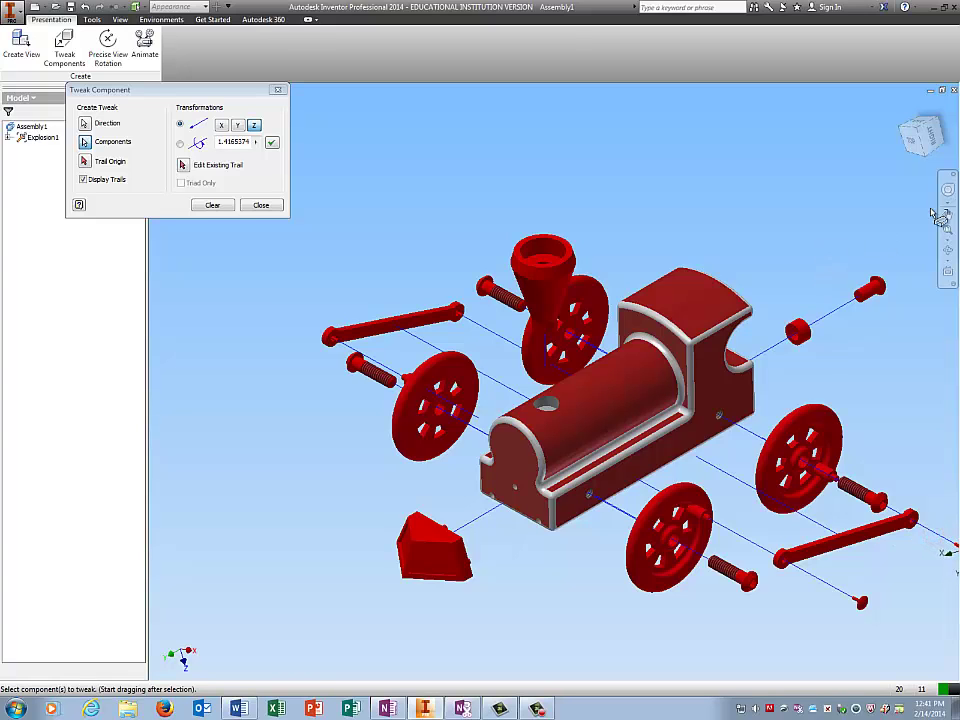
pyautogui.click(904, 129)
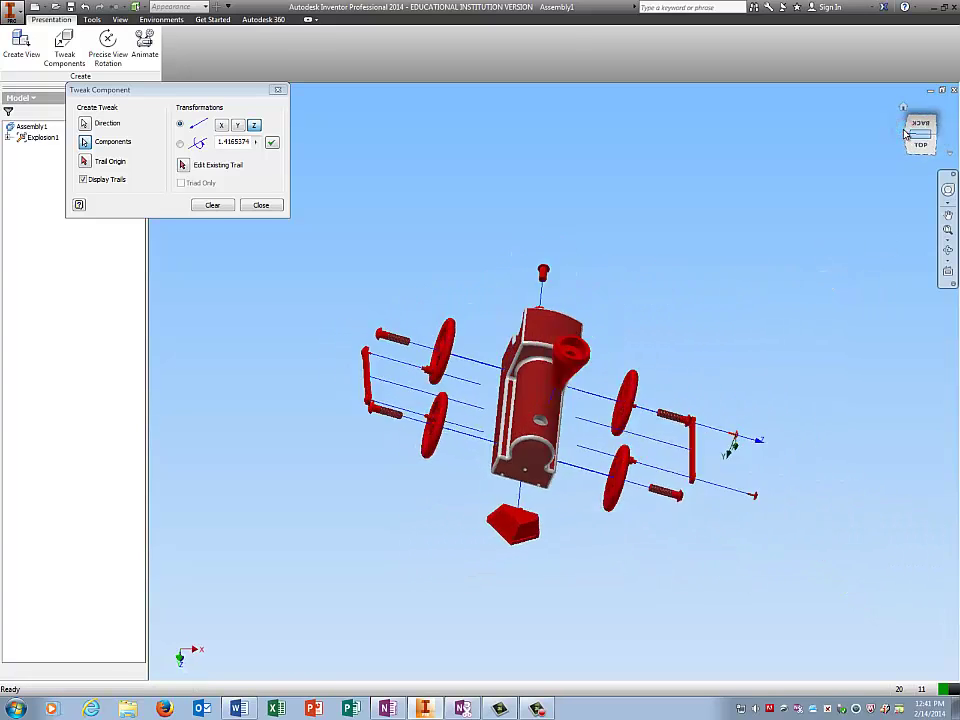
pyautogui.moveTo(904, 133); pyautogui.dragTo(912, 143)
pyautogui.click(910, 141)
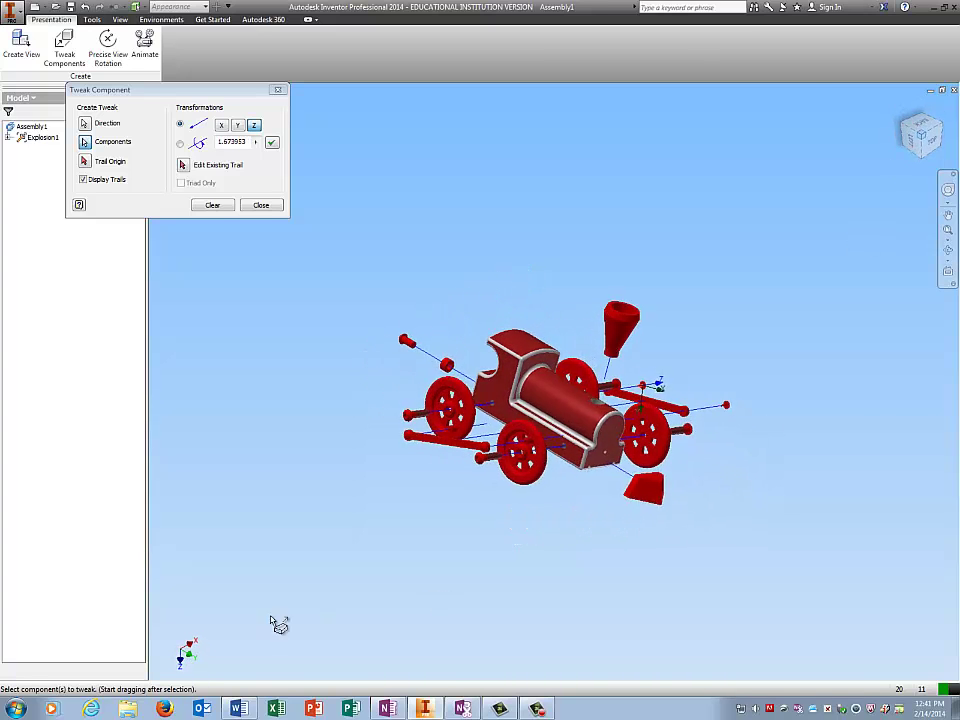
pyautogui.scroll(-8, 411, 540)
pyautogui.scroll(8, 411, 540)
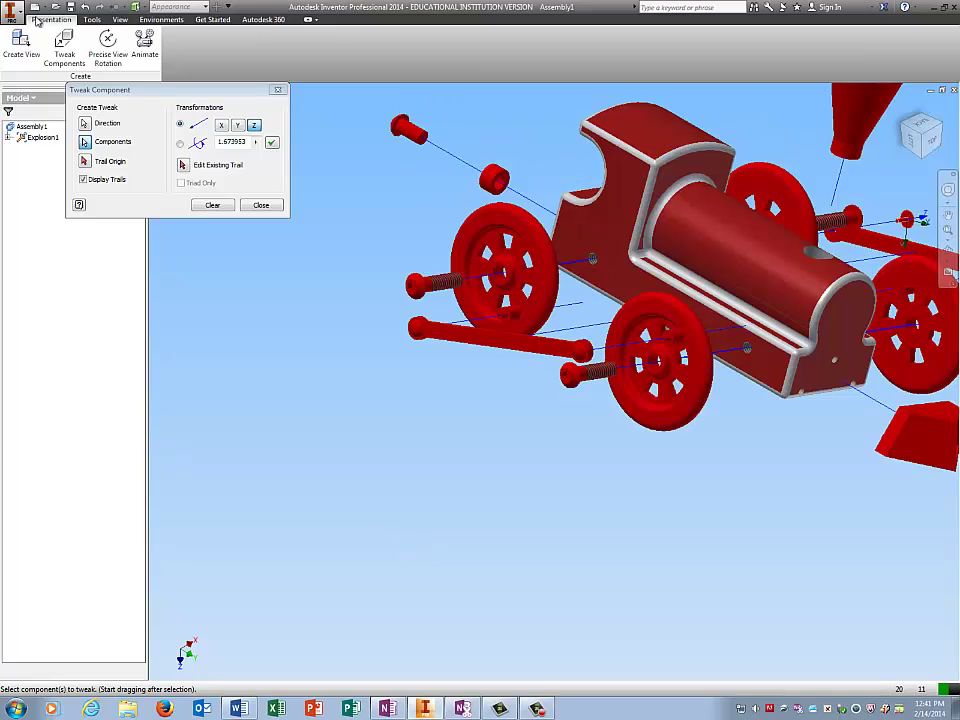
# Step: Try tweaking along the side rod's edge, then clear and close the tweak
pyautogui.click(212, 205)
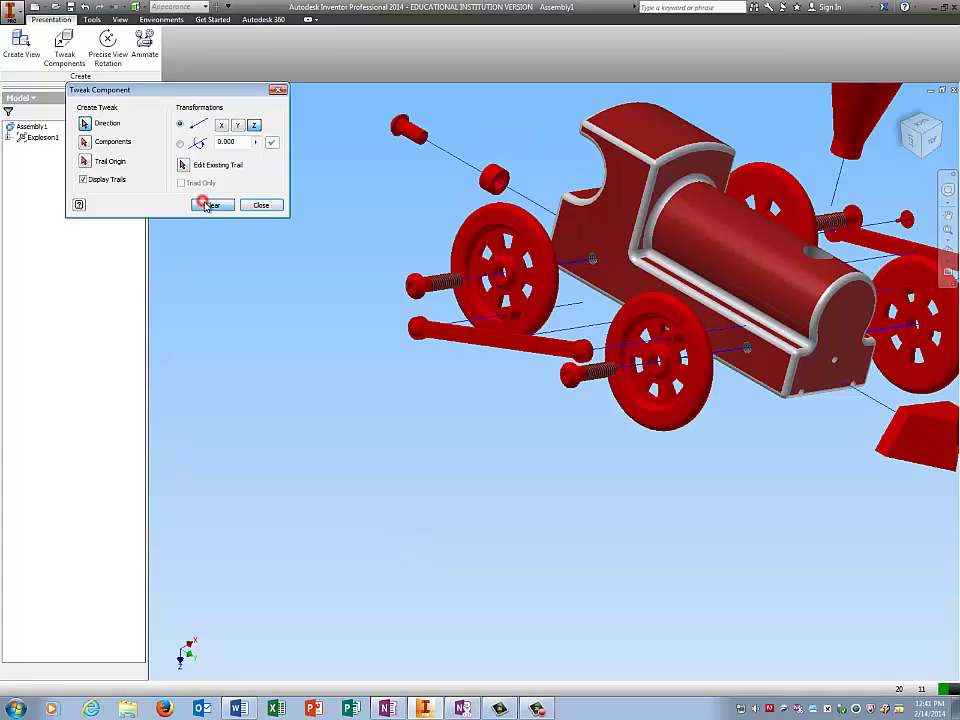
pyautogui.click(580, 352)
pyautogui.moveTo(575, 345); pyautogui.dragTo(439, 392)
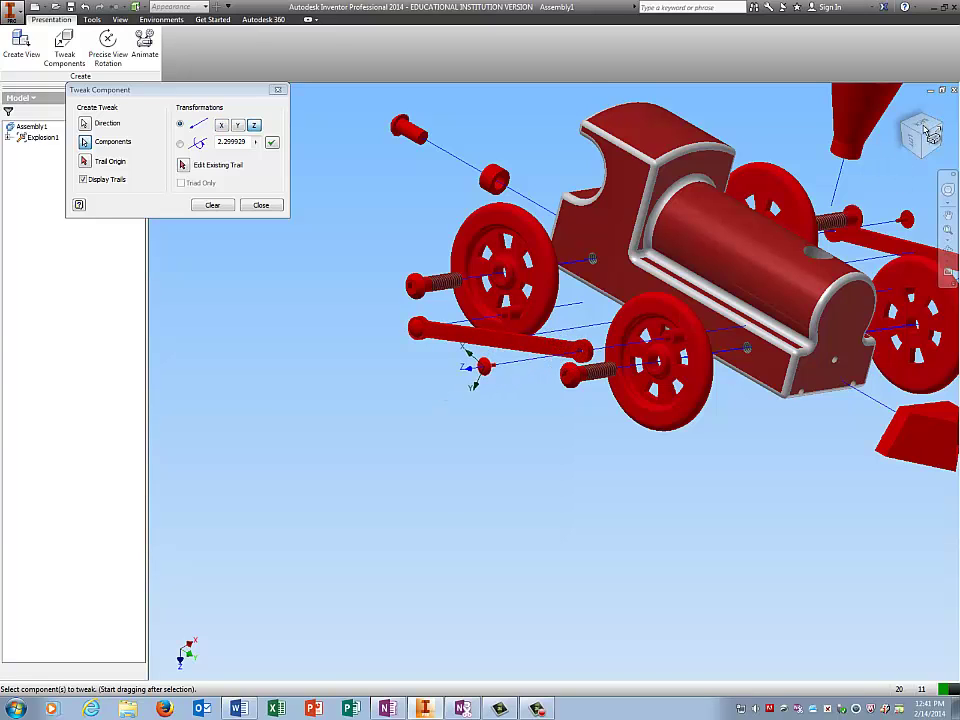
pyautogui.click(212, 205)
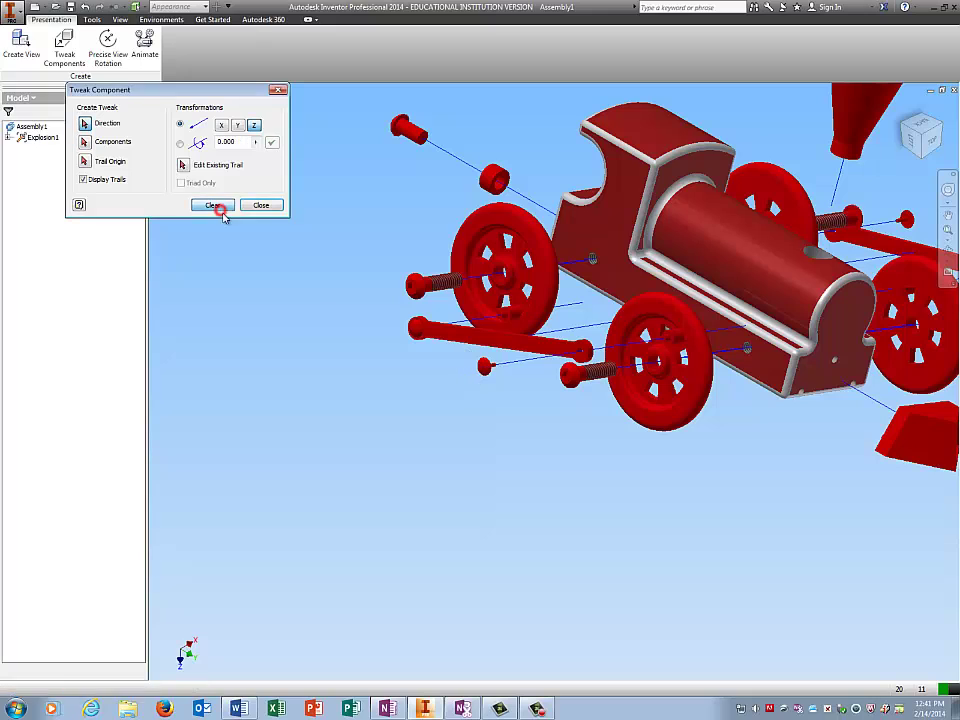
pyautogui.click(418, 330)
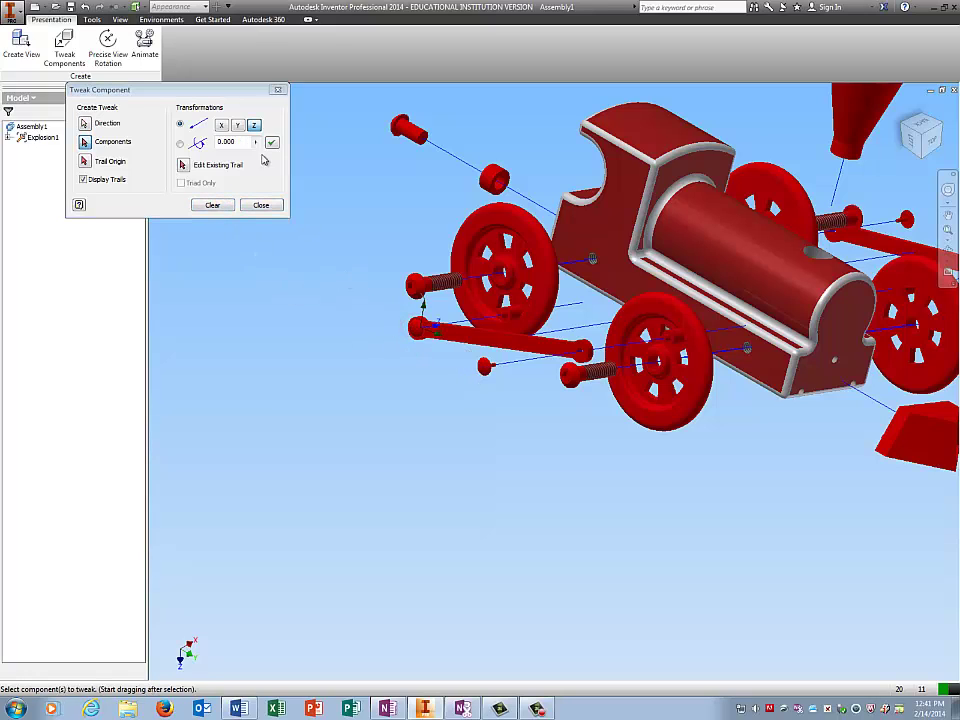
pyautogui.click(256, 205)
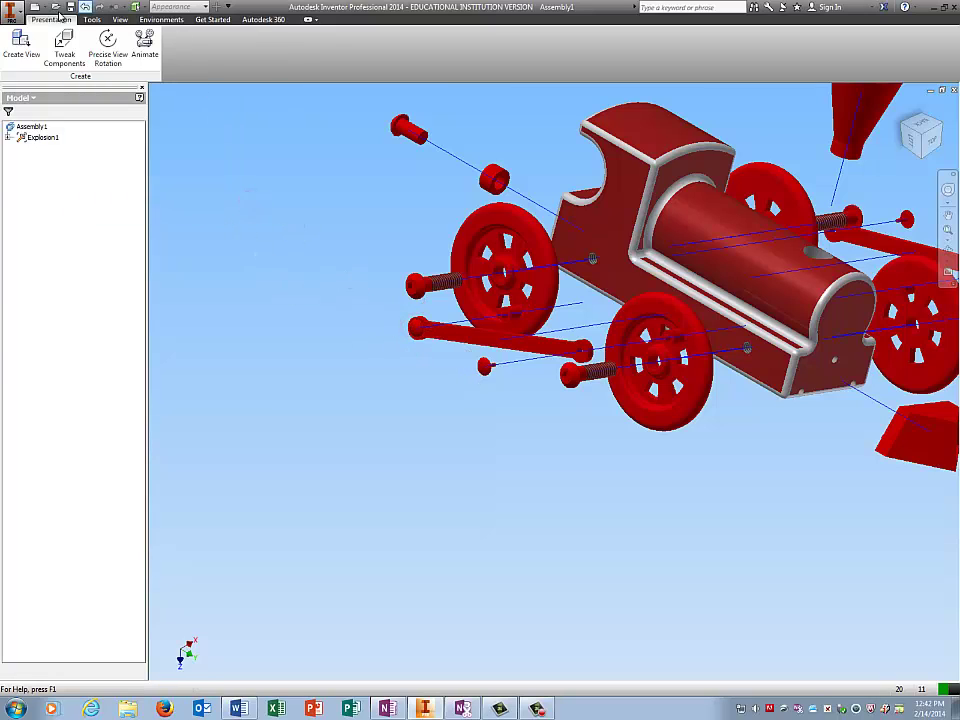
# Step: Pull the front rod's end pin out 1.655341 along Z, clear of the rod
pyautogui.click(64, 45)
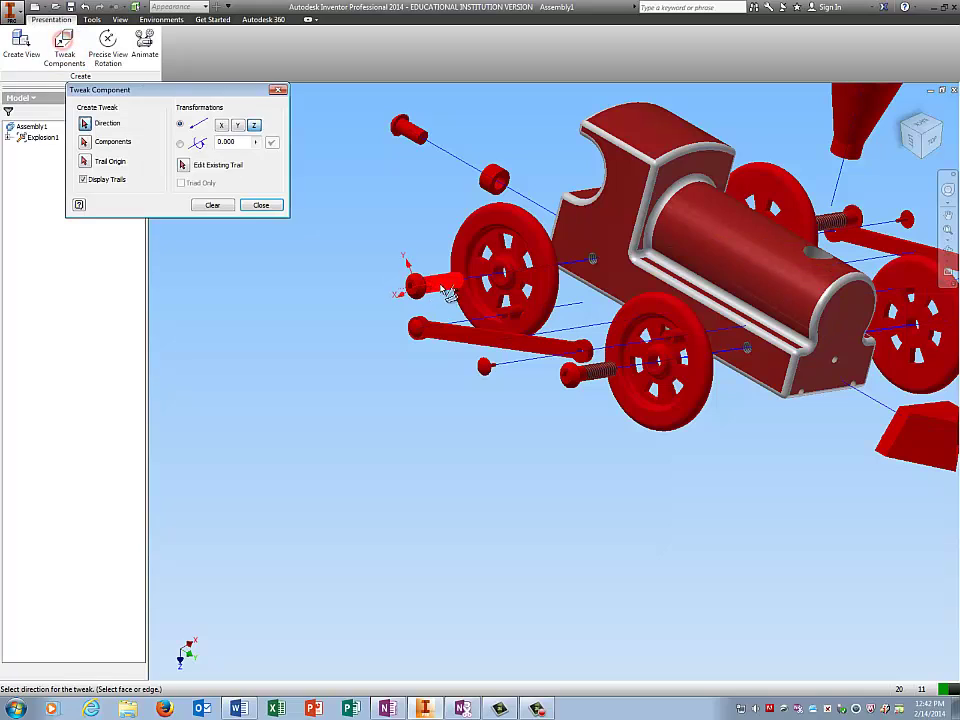
pyautogui.click(418, 335)
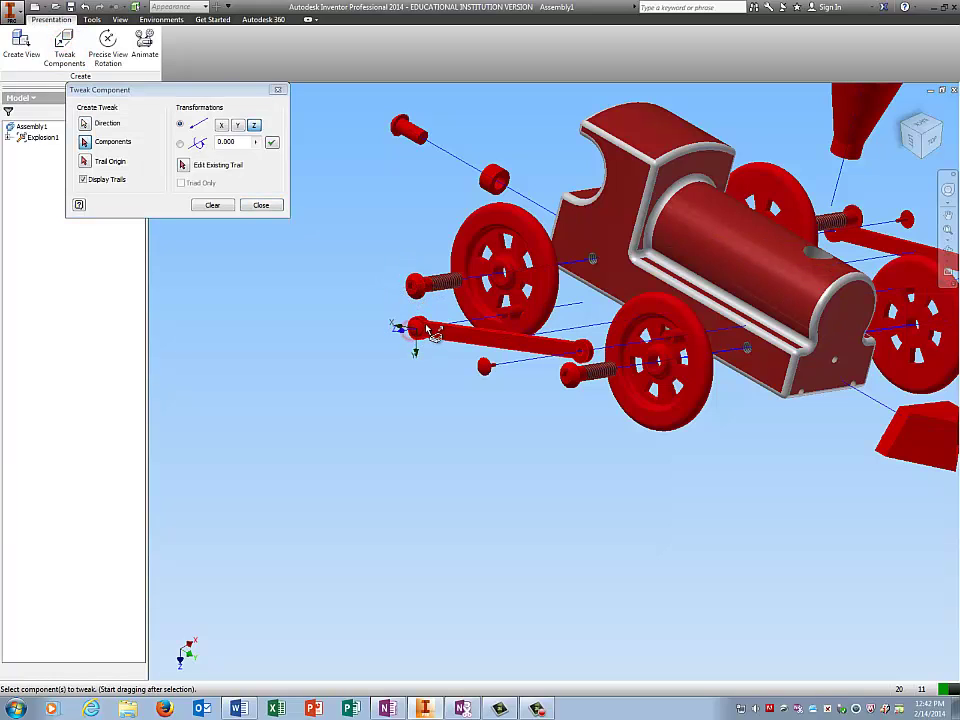
pyautogui.moveTo(414, 339); pyautogui.dragTo(313, 358)
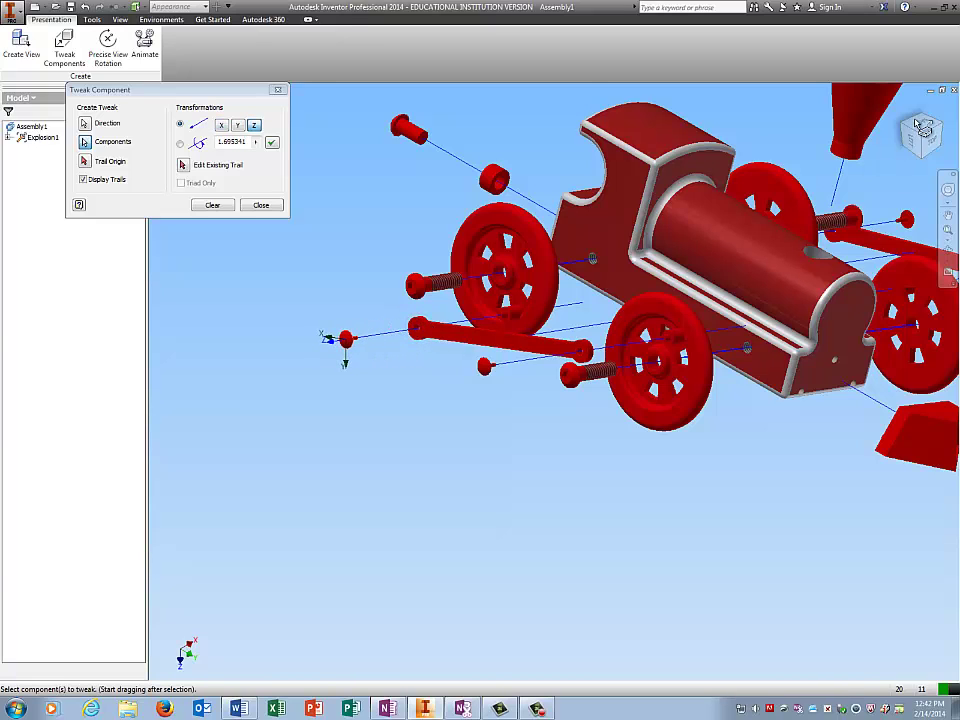
pyautogui.click(211, 205)
# Step: Face the front of the train cab squarely and zoom out to see the whole assembly
pyautogui.click(278, 89)
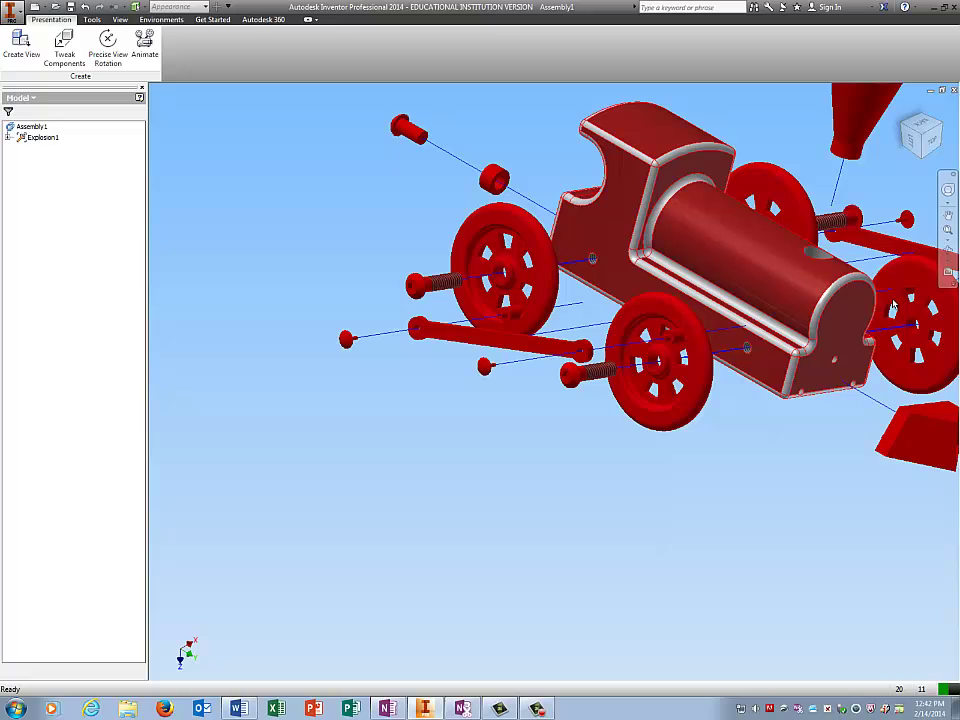
pyautogui.click(948, 270)
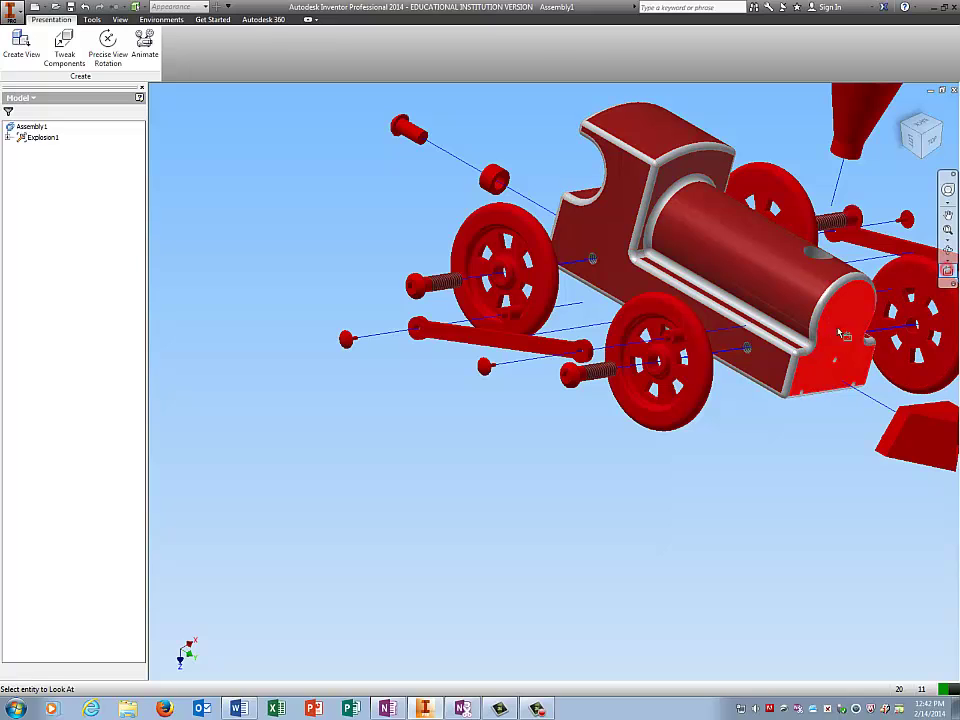
pyautogui.click(829, 340)
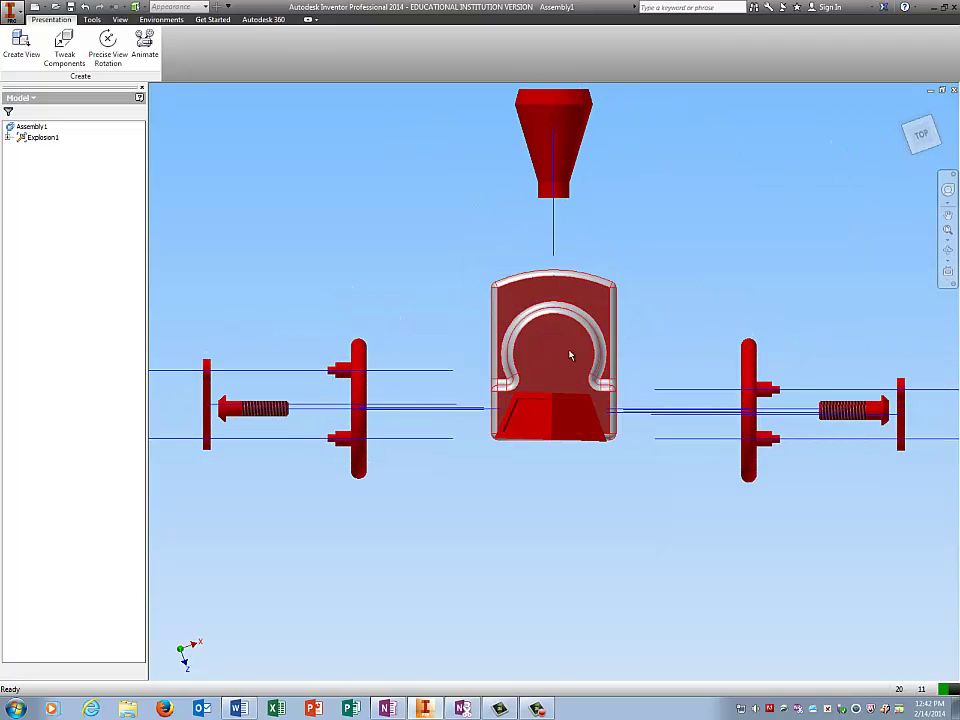
pyautogui.scroll(-5, 573, 359)
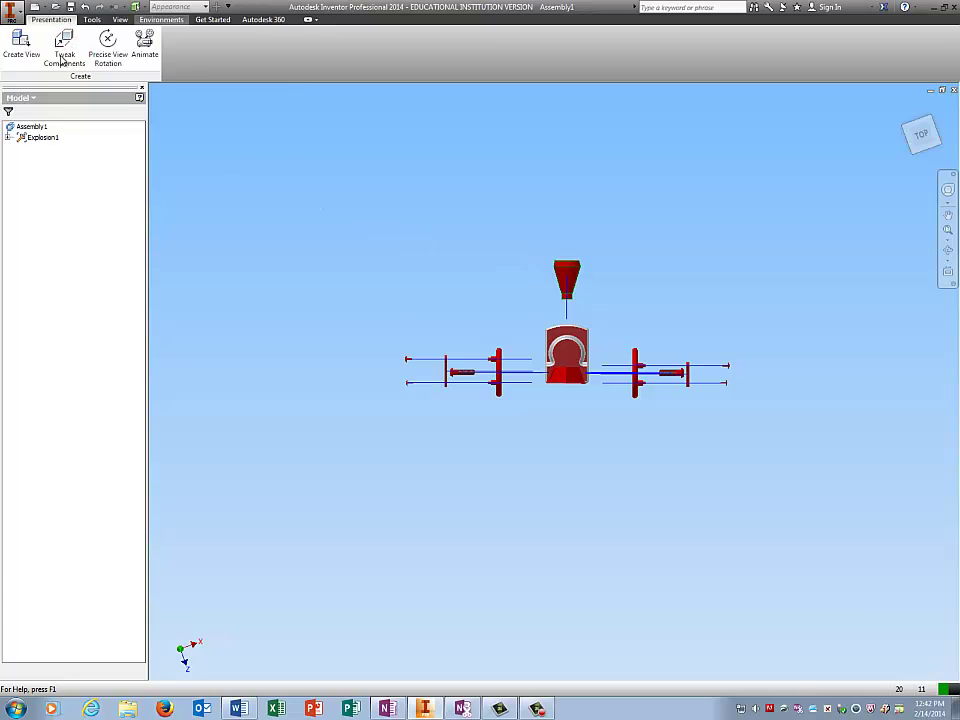
# Step: Raise the smokestack about 1.46 along Z above the cab
pyautogui.click(64, 45)
pyautogui.click(568, 271)
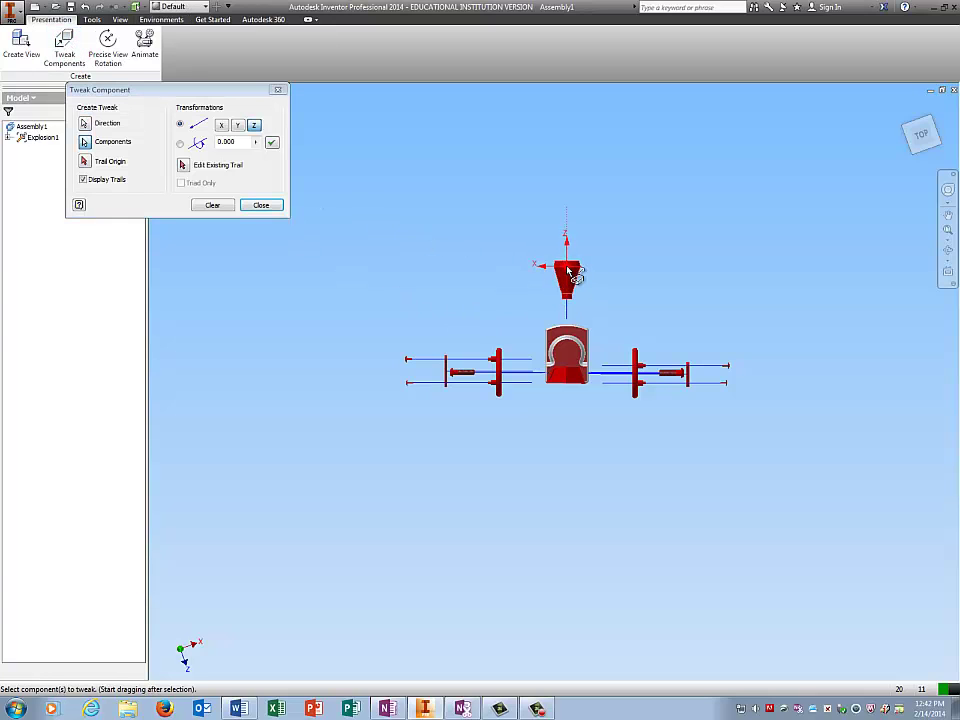
pyautogui.moveTo(568, 272); pyautogui.dragTo(567, 235)
pyautogui.click(212, 205)
pyautogui.click(277, 90)
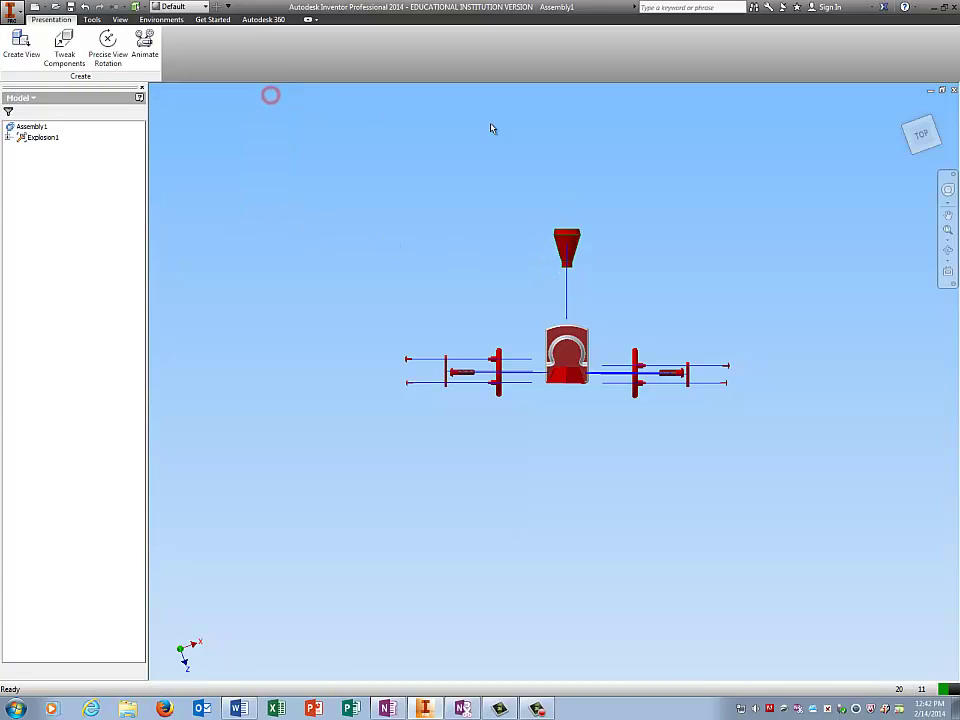
# Step: Define the cab-facing view as the ViewCube's Front, then turn to the isometric corner view
pyautogui.rightClick(921, 137)
pyautogui.press('Escape')
pyautogui.rightClick(926, 146)
pyautogui.click(924, 142)
pyautogui.press('Escape')
pyautogui.rightClick(923, 137)
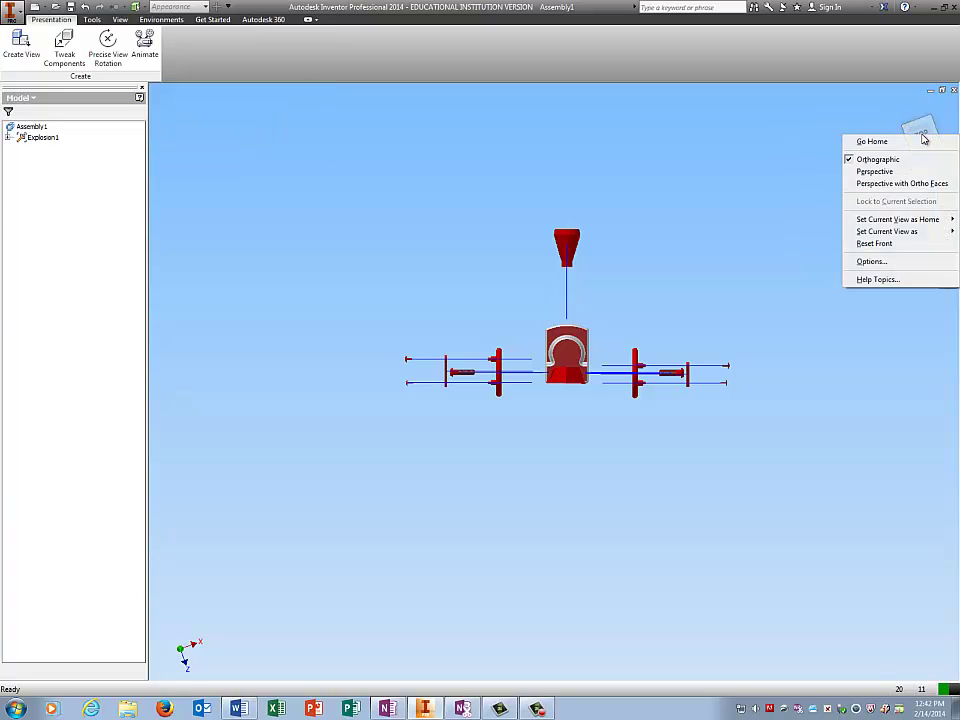
pyautogui.moveTo(885, 235)
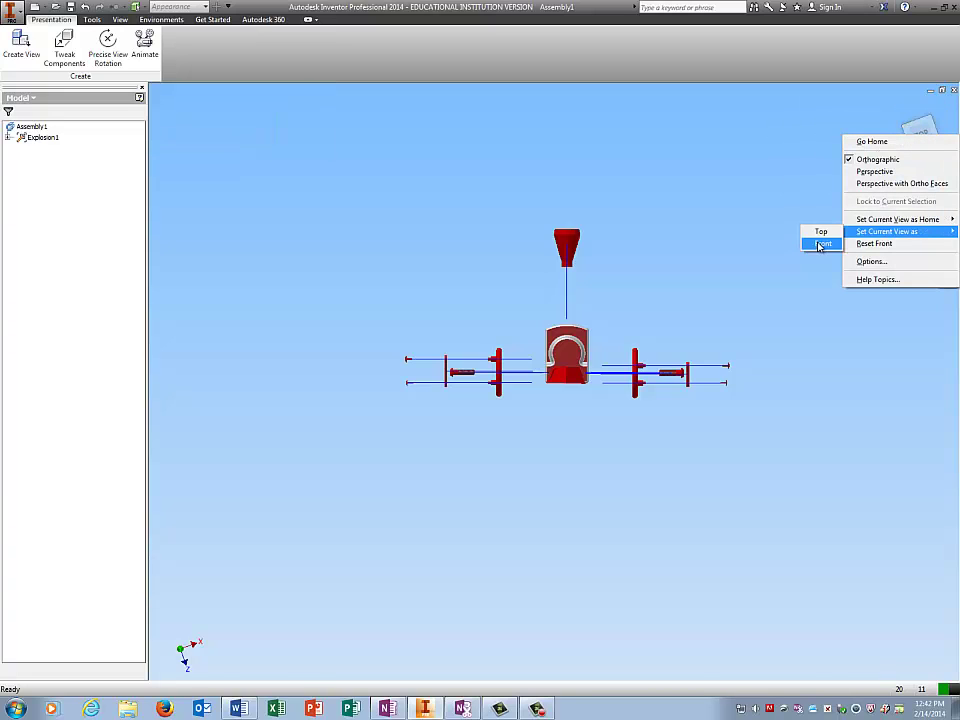
pyautogui.click(816, 245)
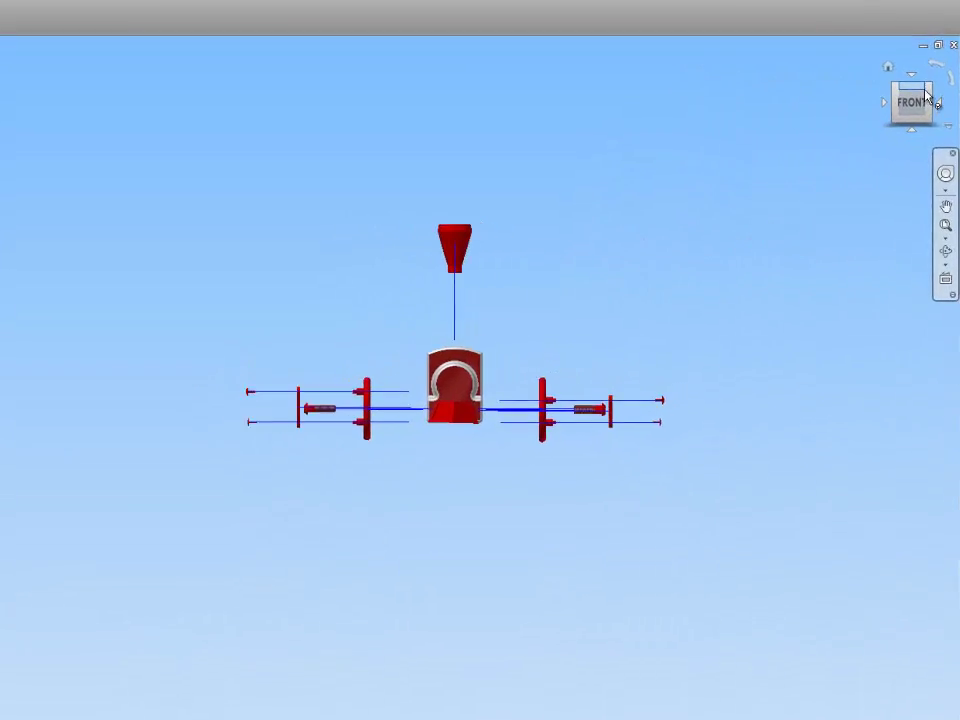
pyautogui.click(928, 91)
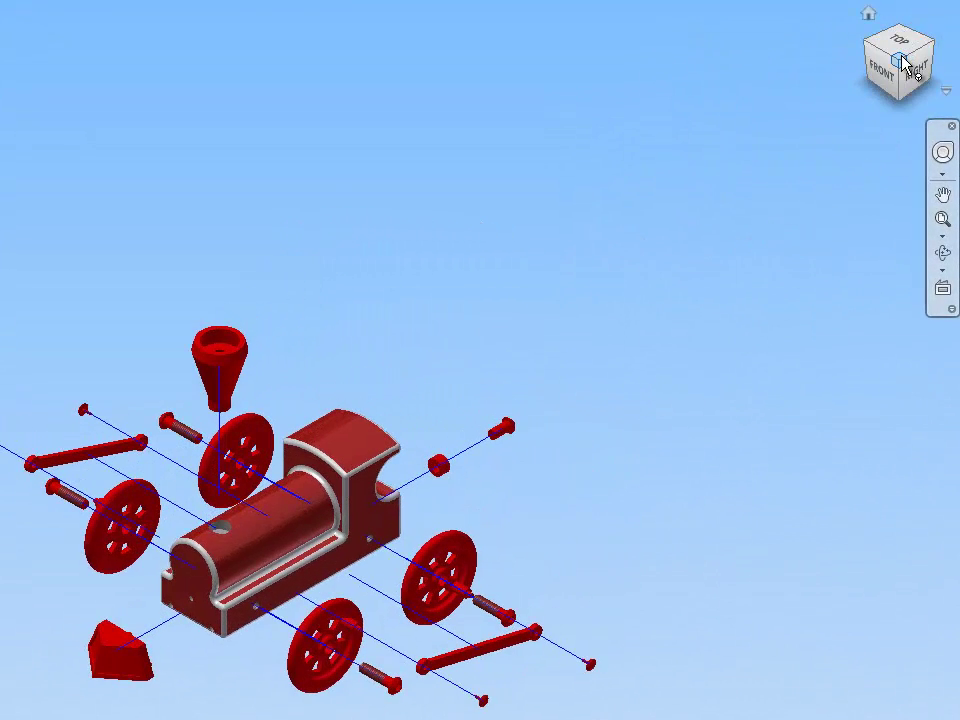
pyautogui.rightClick(910, 62)
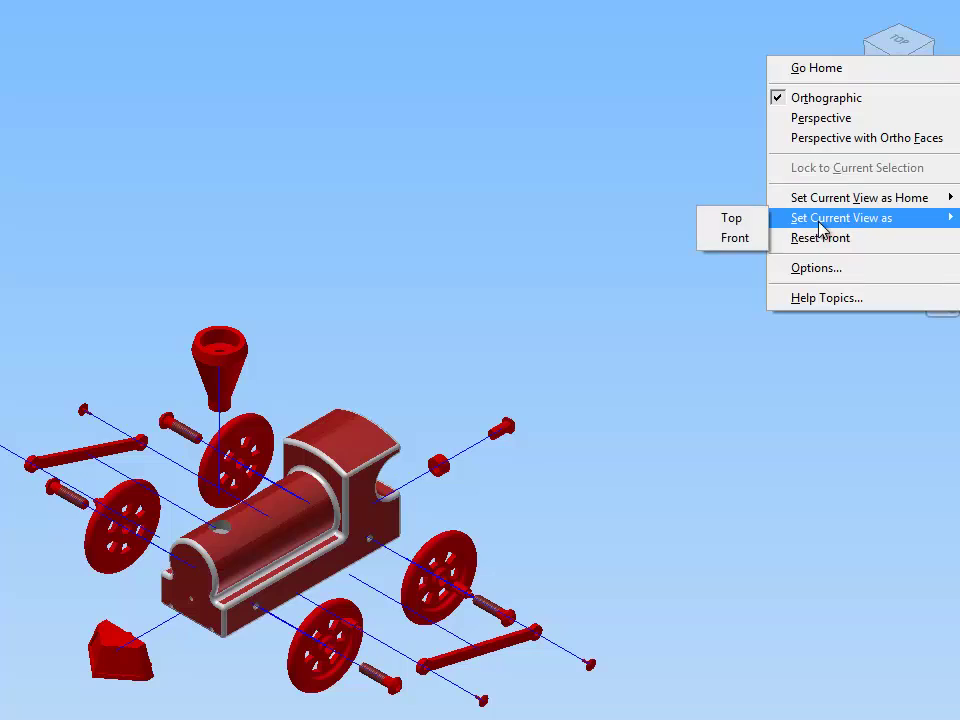
pyautogui.moveTo(777, 205)
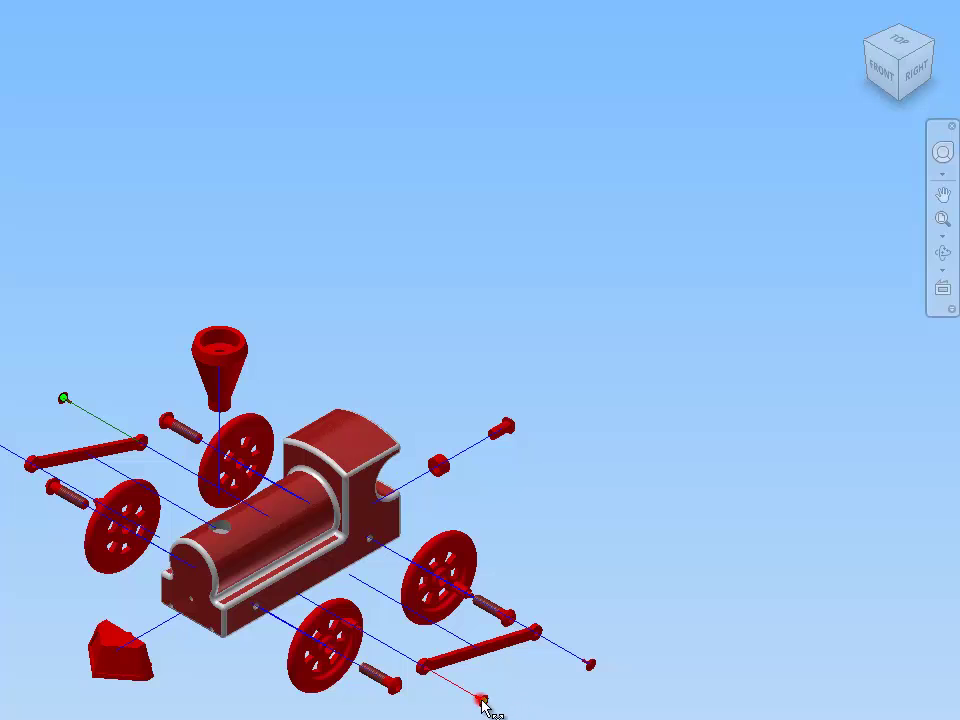
# Step: Lengthen the lower explosion trail down and to the right
pyautogui.moveTo(484, 701); pyautogui.dragTo(502, 712)
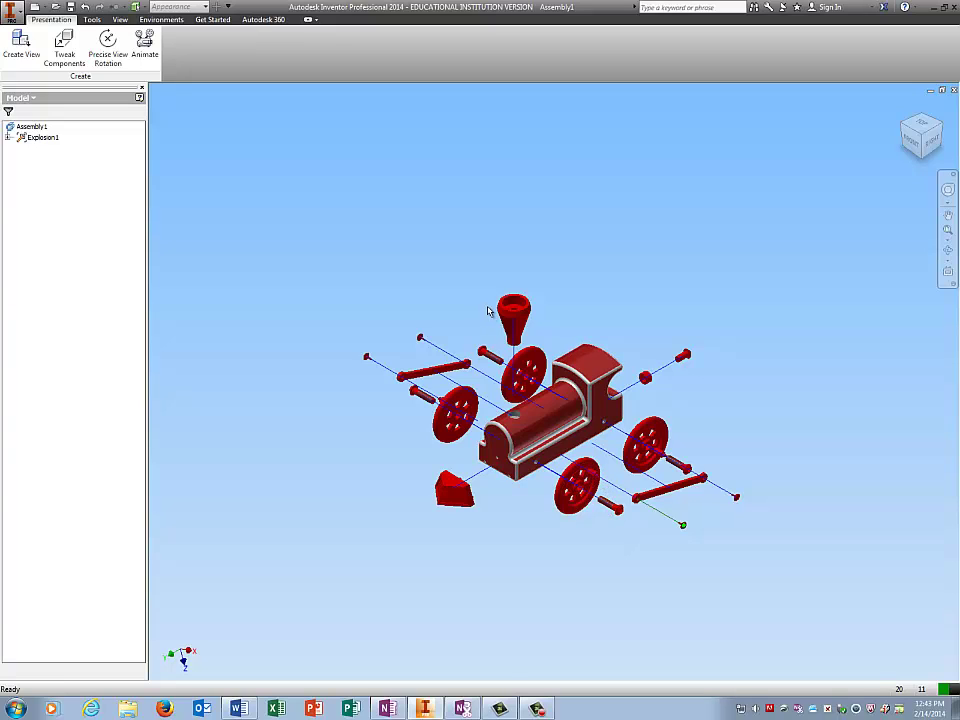
# Step: Save the presentation as 'exploded view.ipn' in the train folder on KINGSTON (I:)
pyautogui.click(12, 14)
pyautogui.click(42, 155)
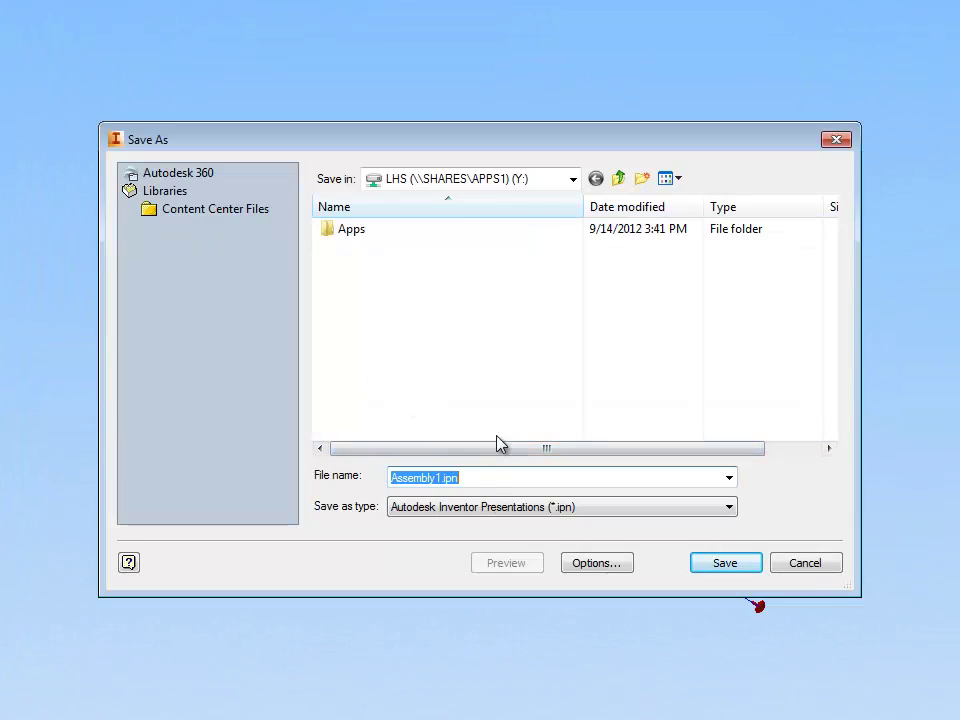
pyautogui.click(572, 180)
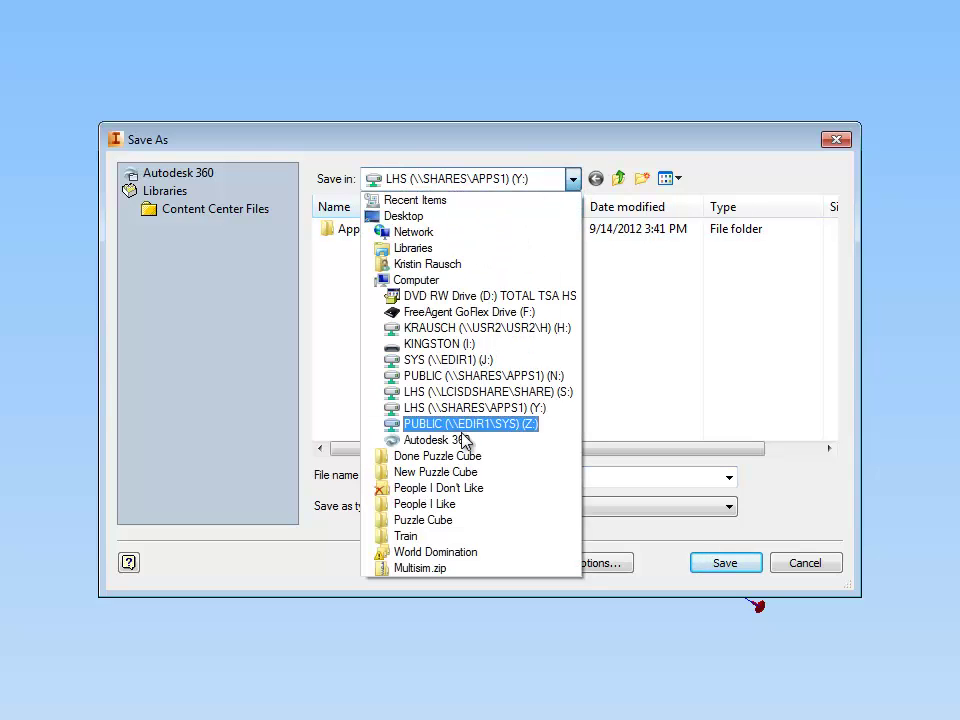
pyautogui.click(446, 344)
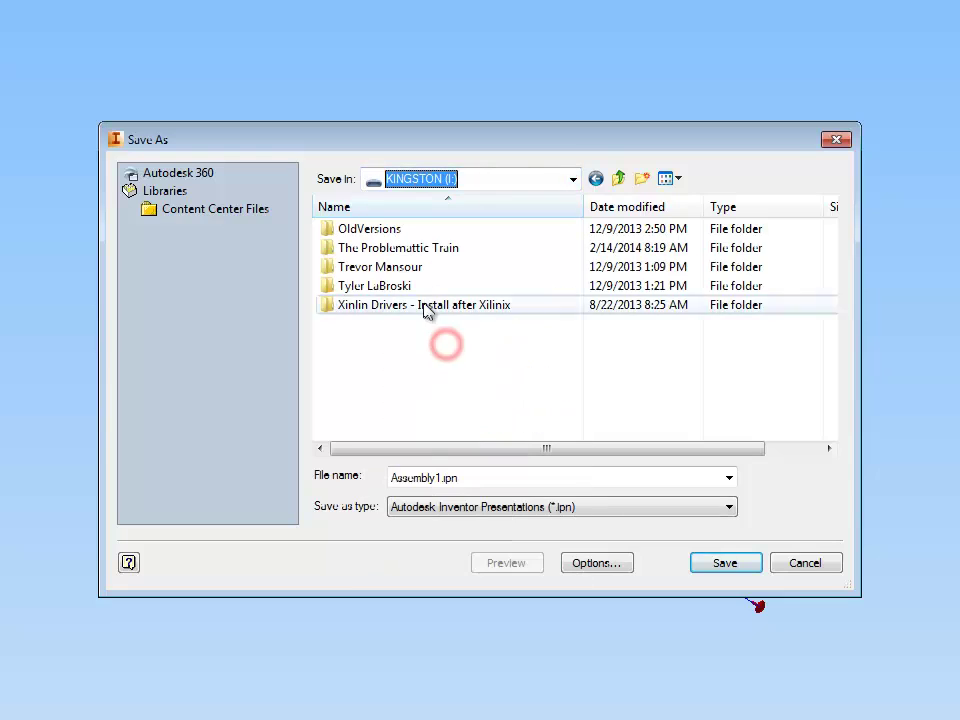
pyautogui.doubleClick(405, 250)
pyautogui.doubleClick(456, 478)
pyautogui.write('c')
pyautogui.write('xploded view')
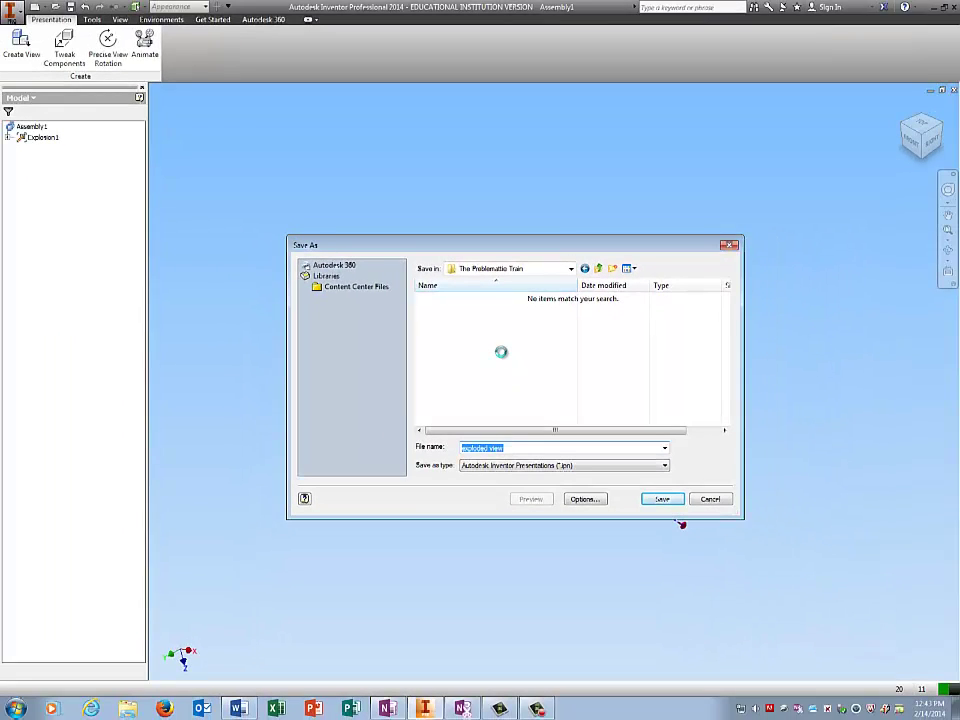
pyautogui.press('Return')
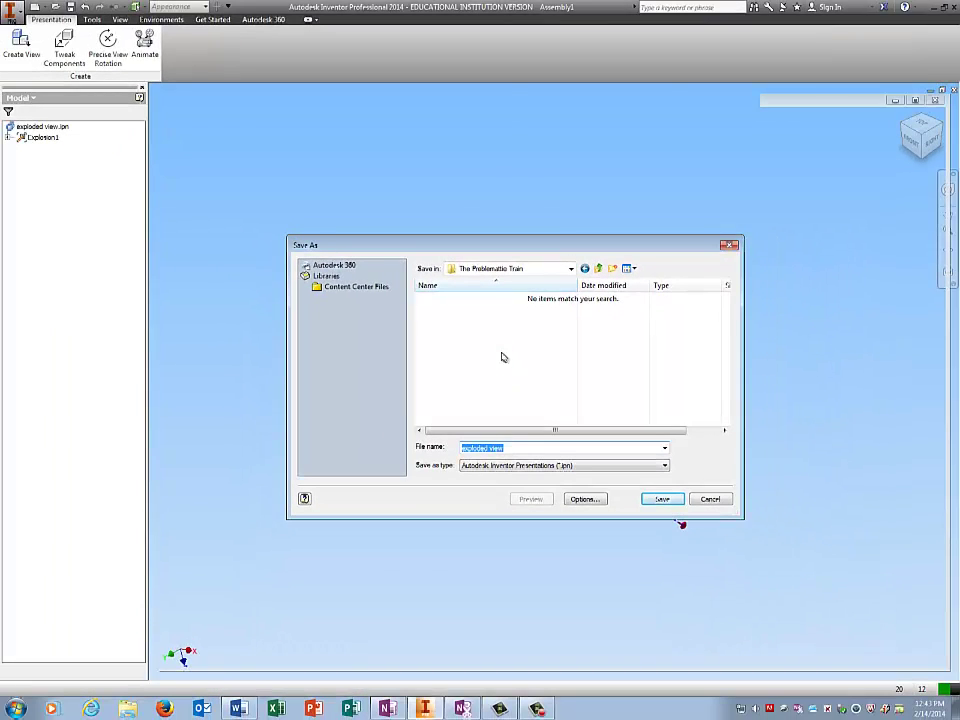
# Step: Start a new drawing from the PLTW C.idw template
pyautogui.click(10, 14)
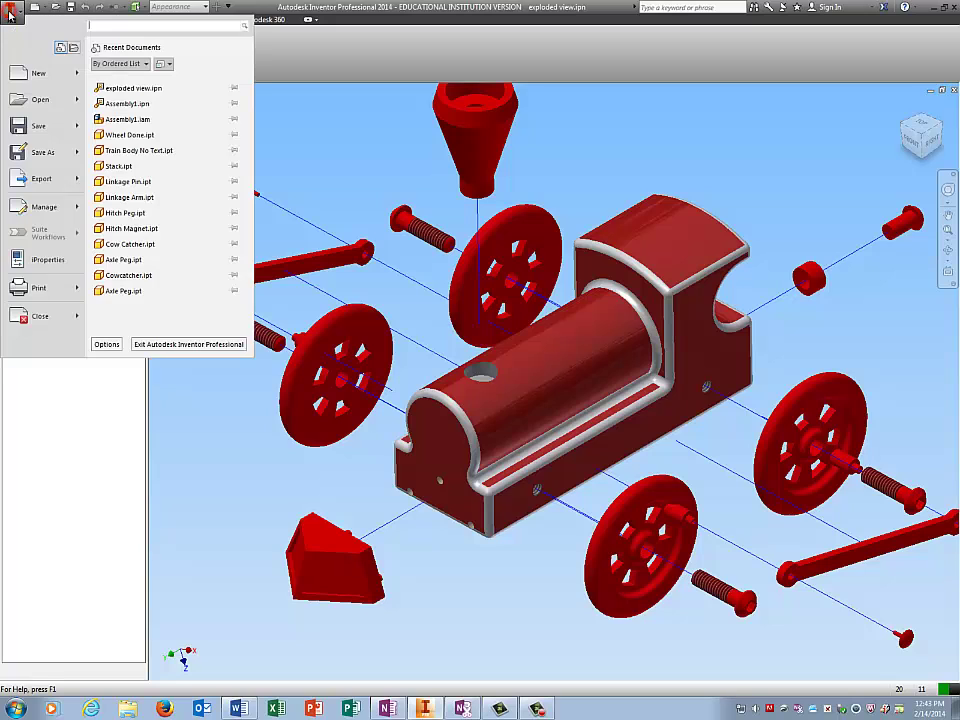
pyautogui.click(27, 70)
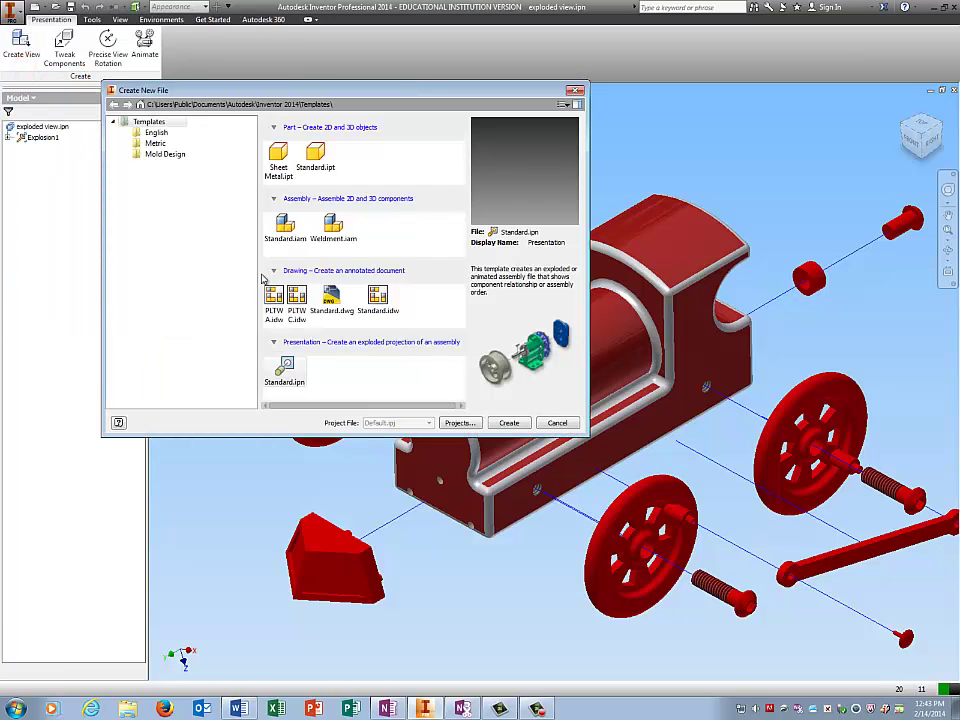
pyautogui.click(297, 300)
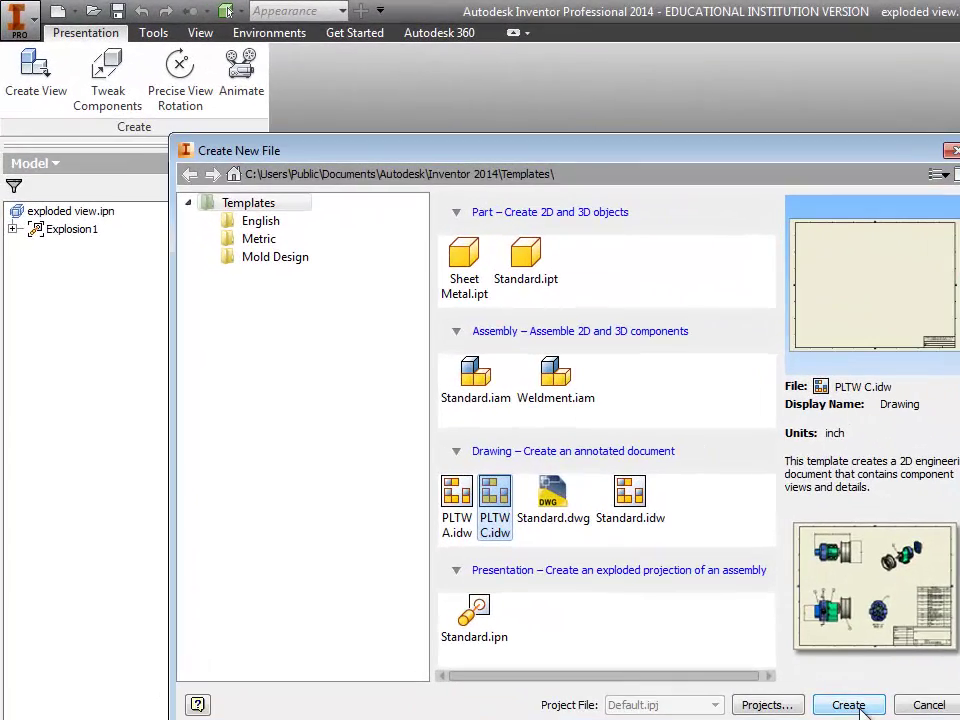
pyautogui.click(848, 705)
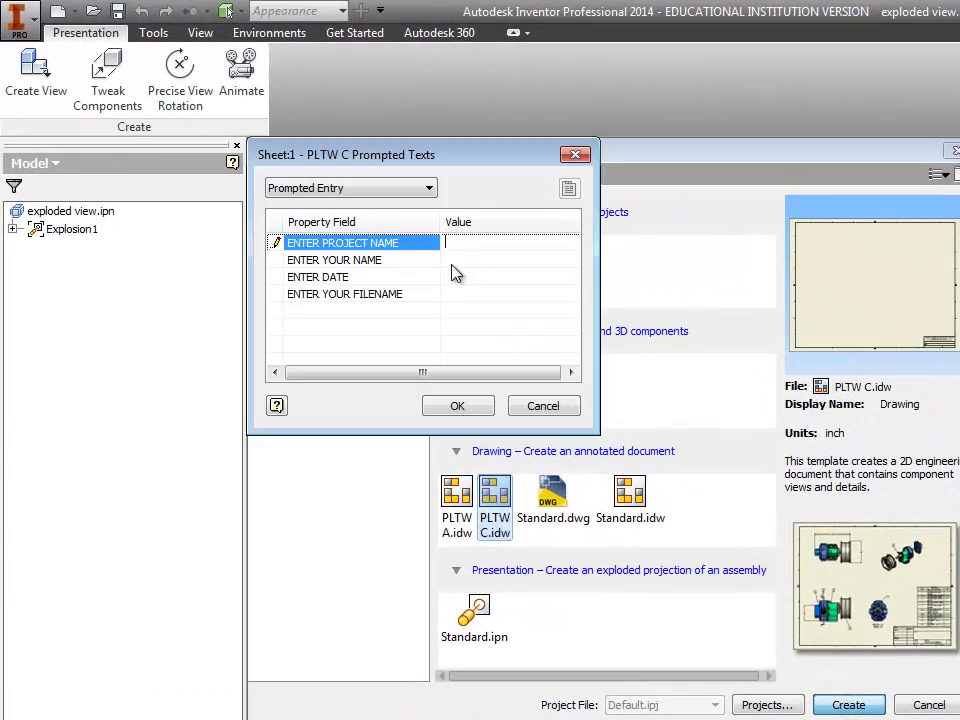
# Step: Fill the title block prompts with Train Engine, the author's name and Exploded View, accepting the style conflict
pyautogui.write('Train Engine')
pyautogui.press('Return')
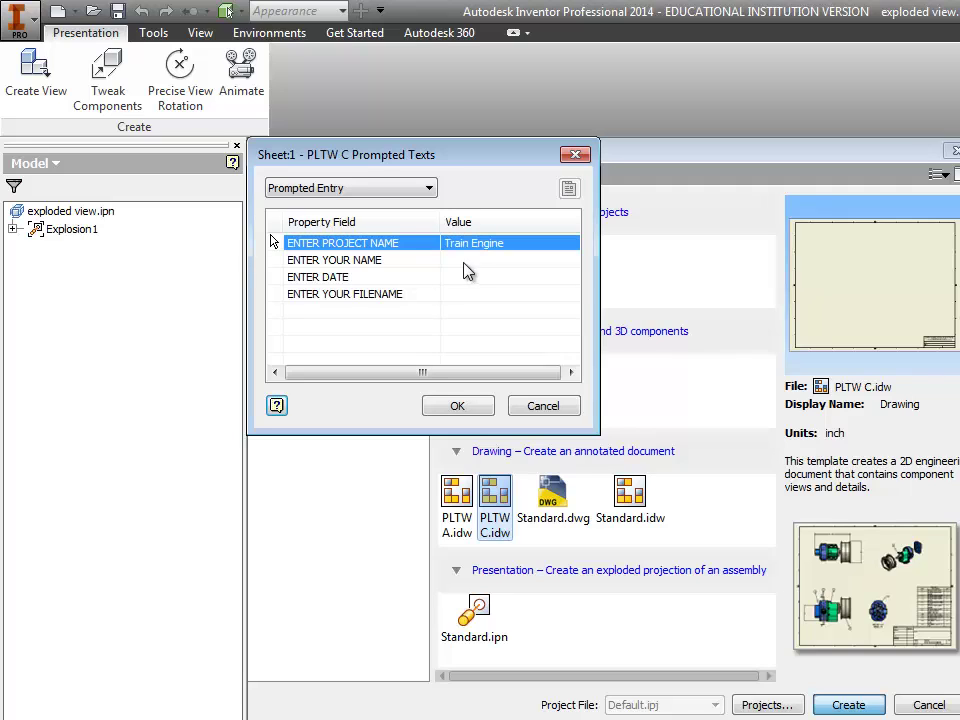
pyautogui.click(464, 260)
pyautogui.write('Rausch')
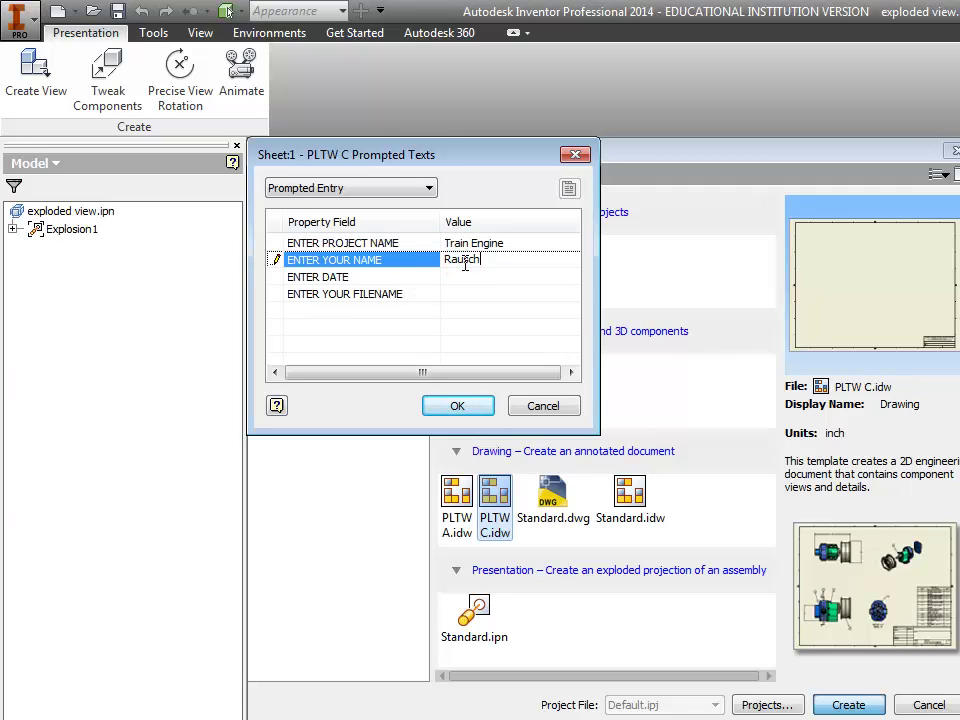
pyautogui.press('Return')
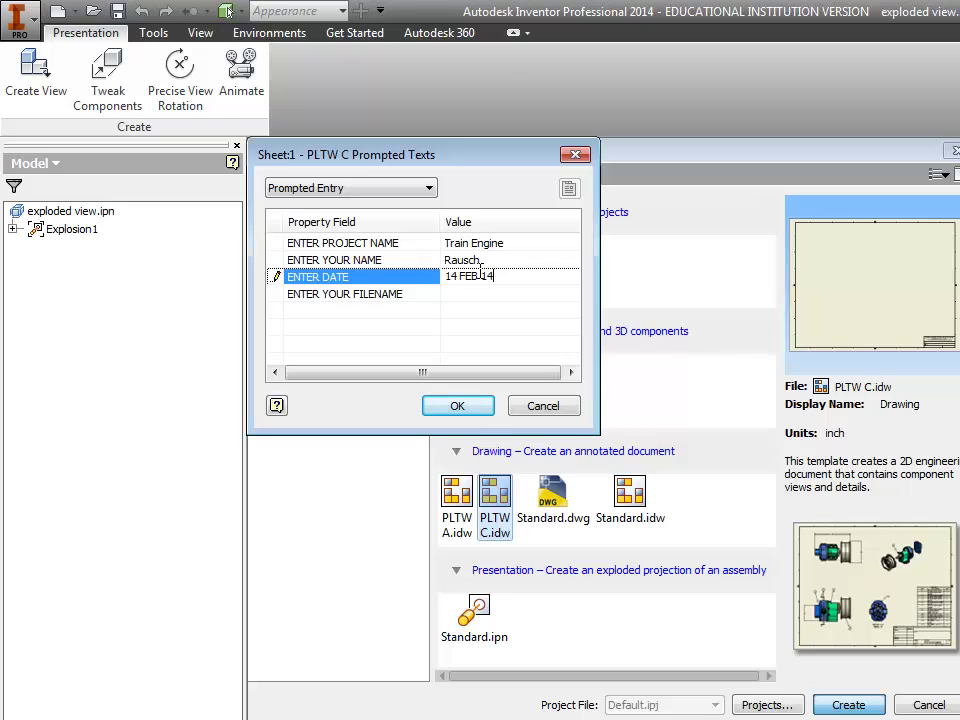
pyautogui.click(474, 294)
pyautogui.write('Expl')
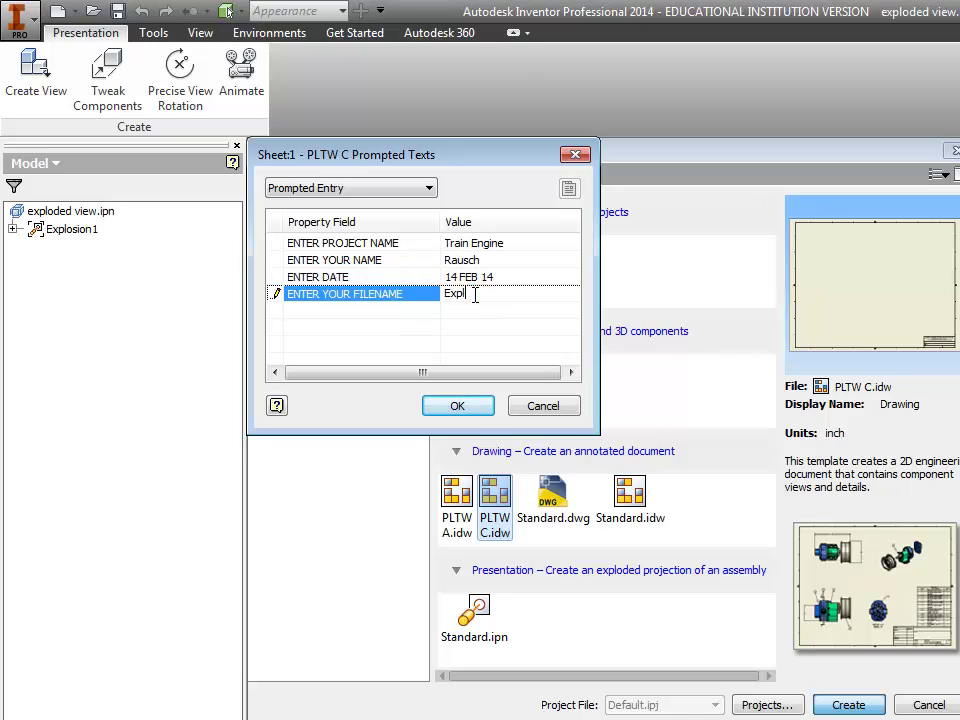
pyautogui.write('oded View')
pyautogui.click(457, 405)
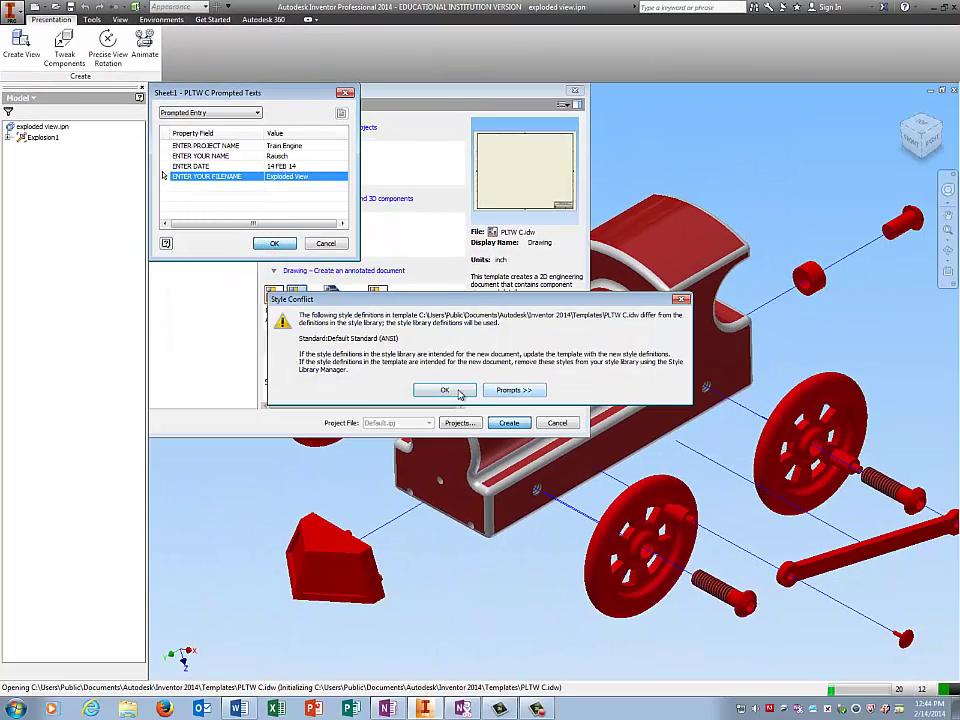
pyautogui.click(448, 389)
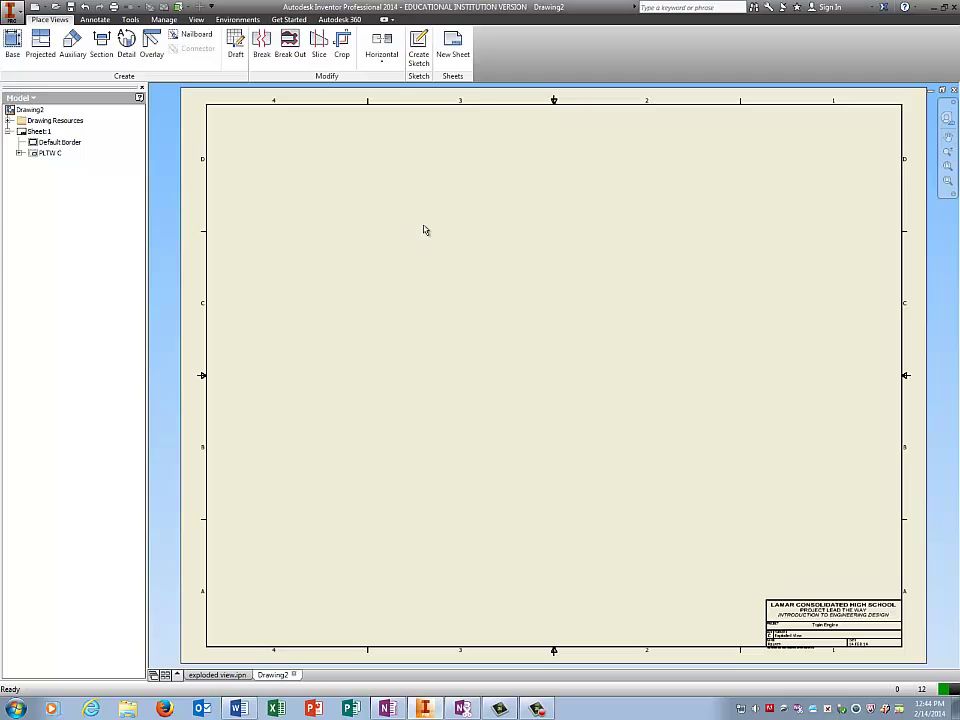
# Step: Place an Iso Top Right base view of the exploded train near the sheet's top middle, without projected views
pyautogui.click(12, 42)
pyautogui.moveTo(439, 358); pyautogui.dragTo(473, 252)
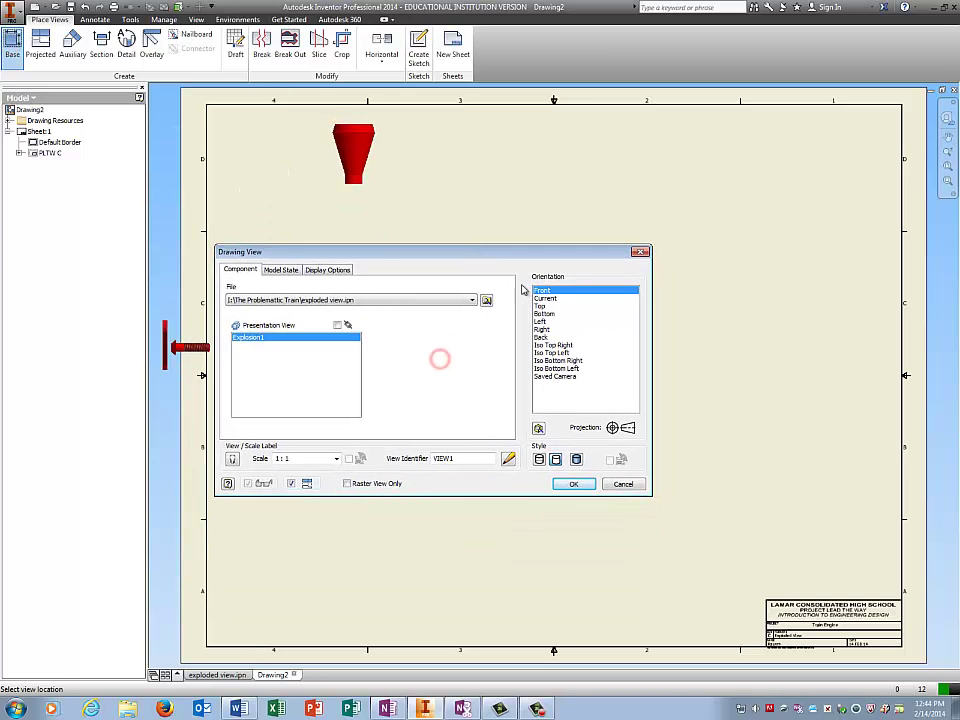
pyautogui.click(557, 345)
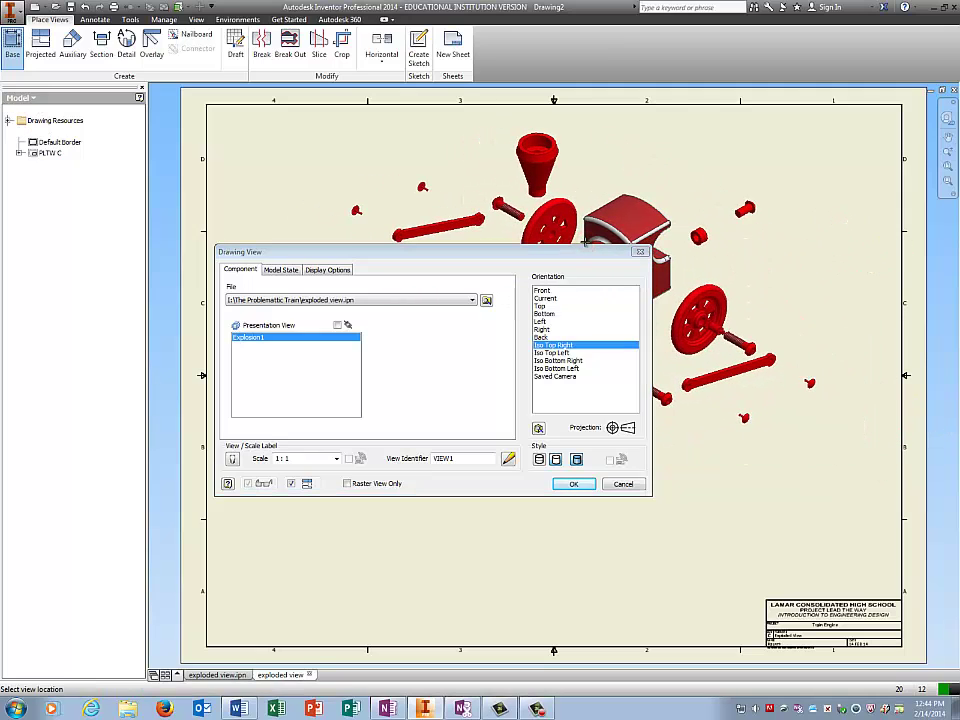
pyautogui.click(585, 242)
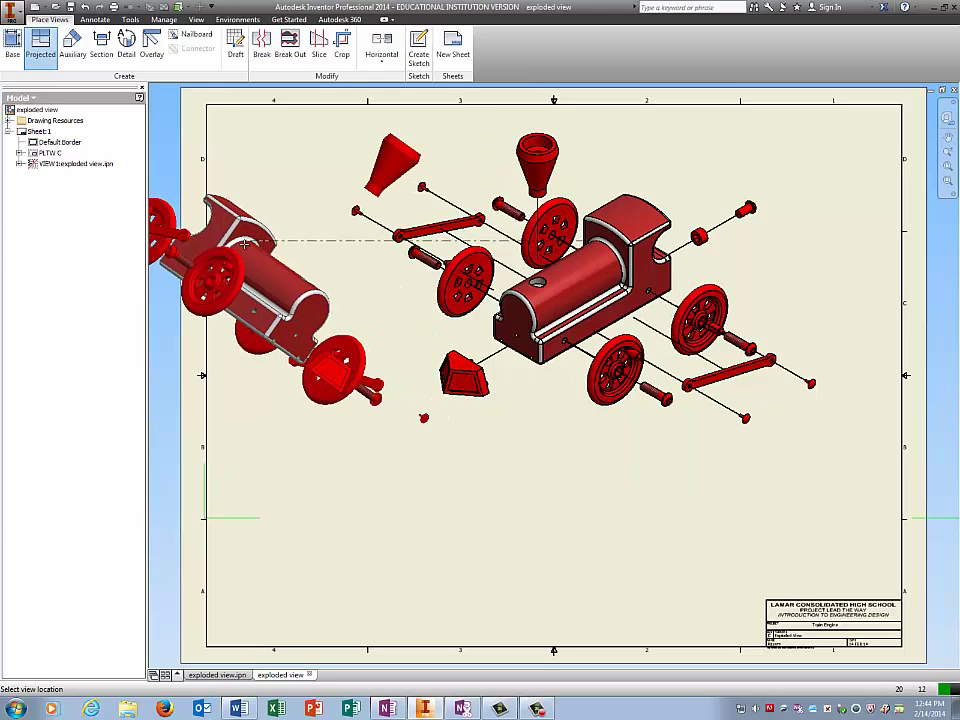
pyautogui.press('Escape')
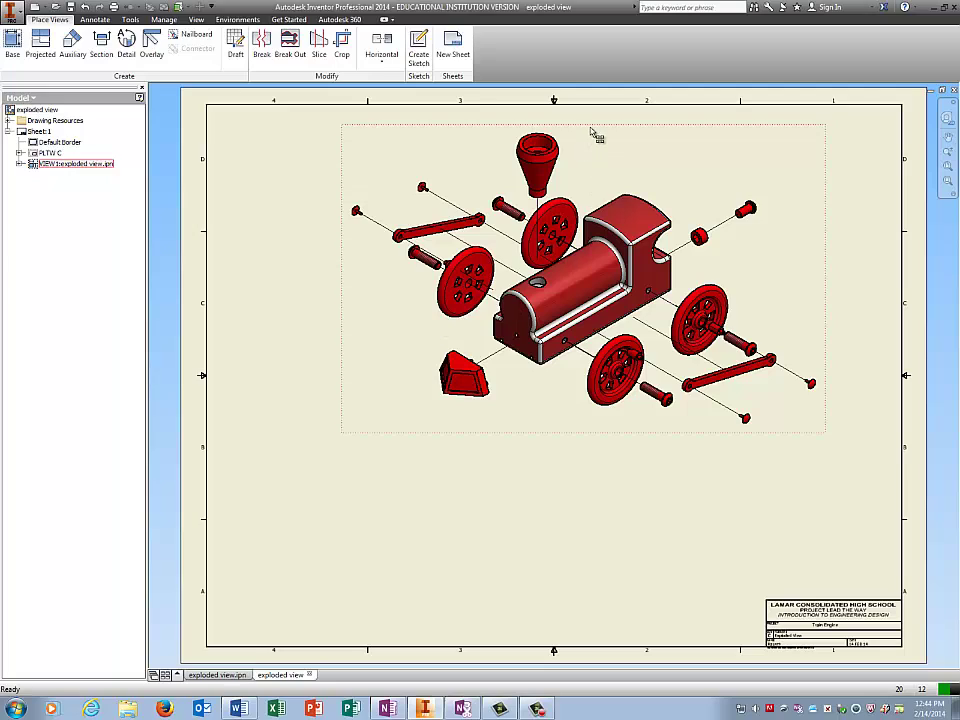
pyautogui.moveTo(590, 132)
pyautogui.mouseDown()
pyautogui.moveTo(583, 178)
pyautogui.moveTo(568, 180)
pyautogui.mouseUp()
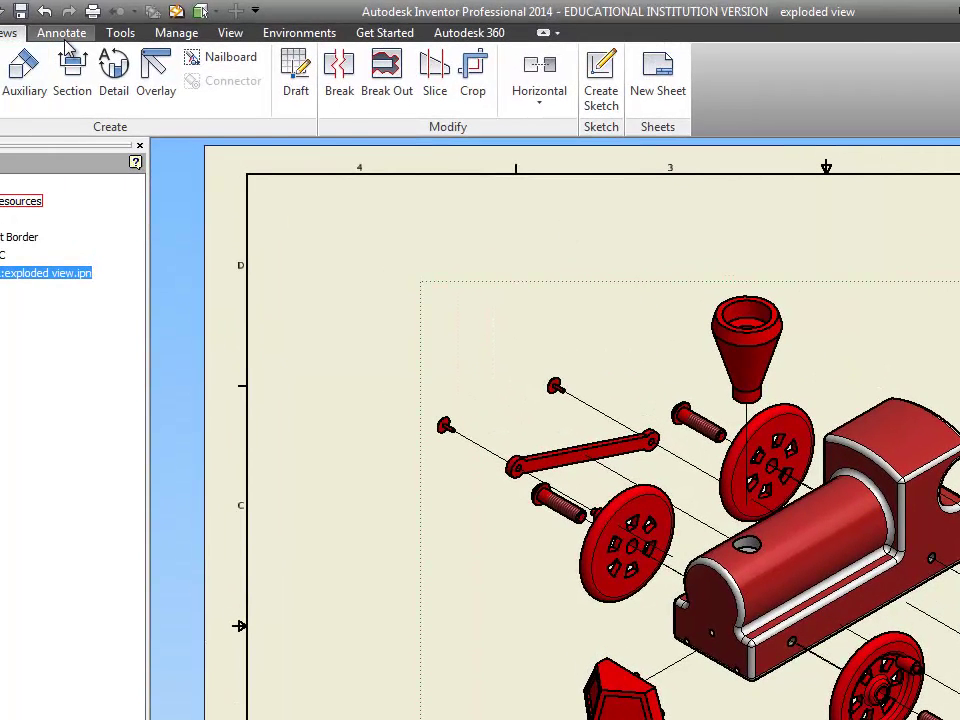
# Step: Insert a parts list sourced from Assembly1.iam at the sheet's lower-left corner
pyautogui.click(72, 32)
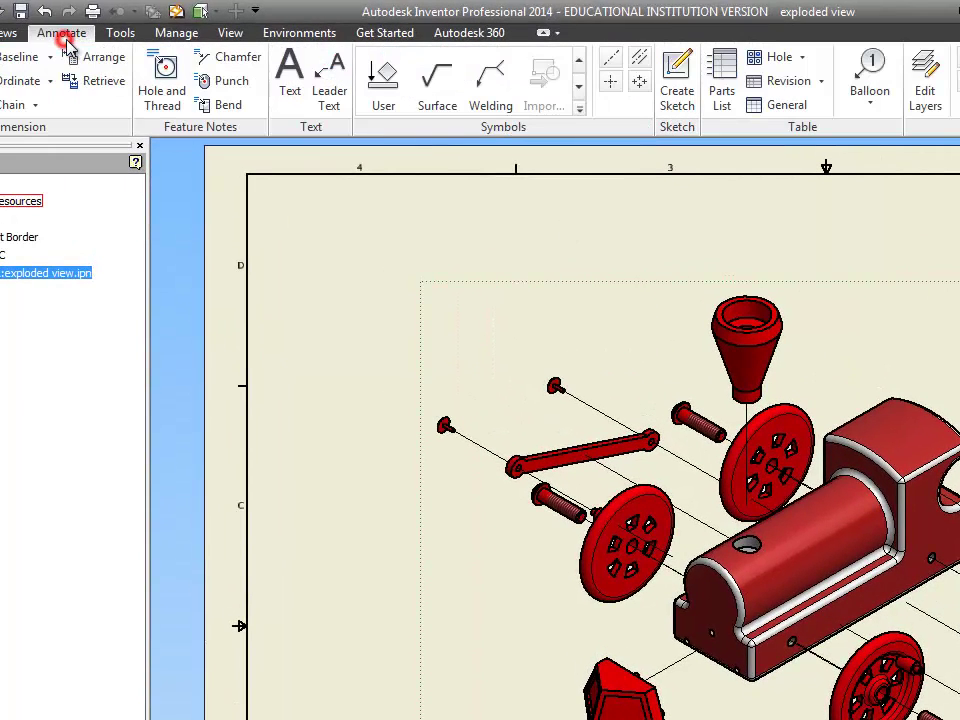
pyautogui.click(726, 90)
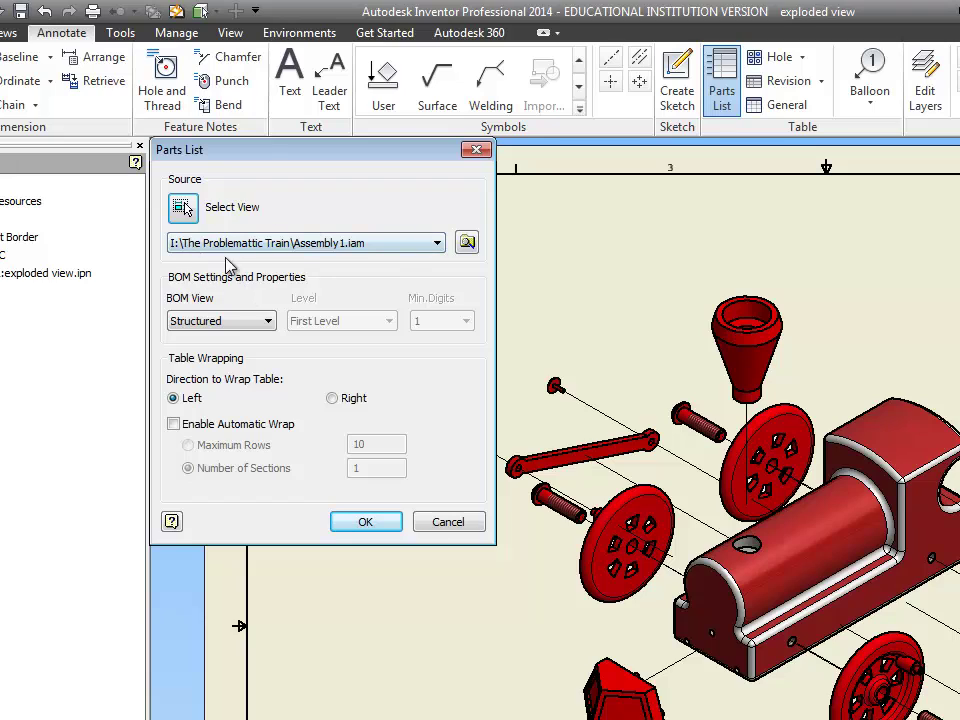
pyautogui.click(469, 244)
pyautogui.click(291, 246)
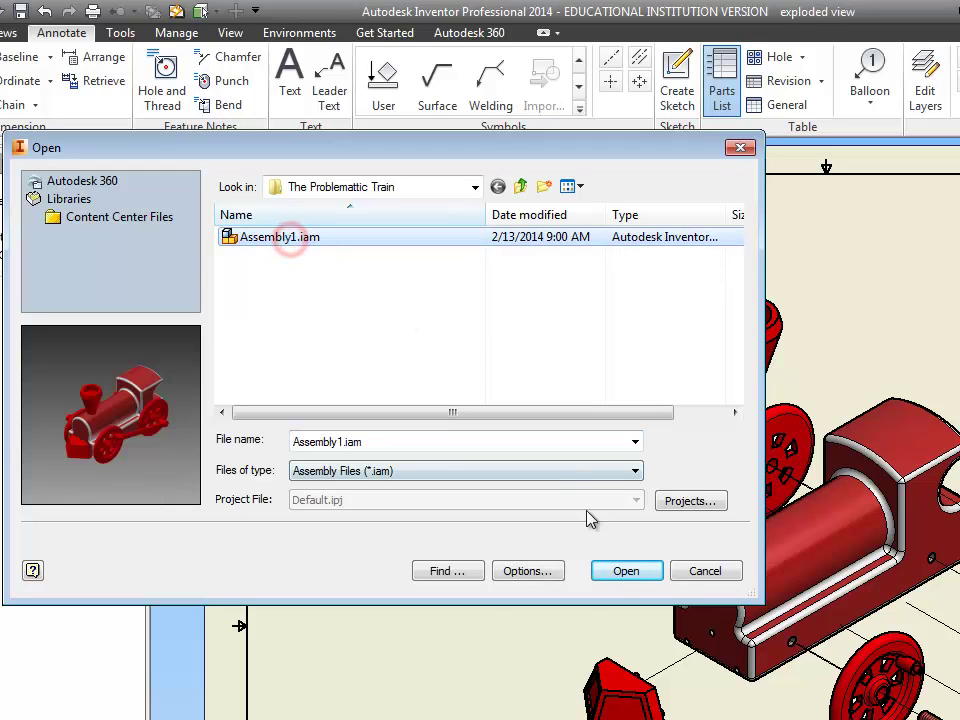
pyautogui.click(608, 567)
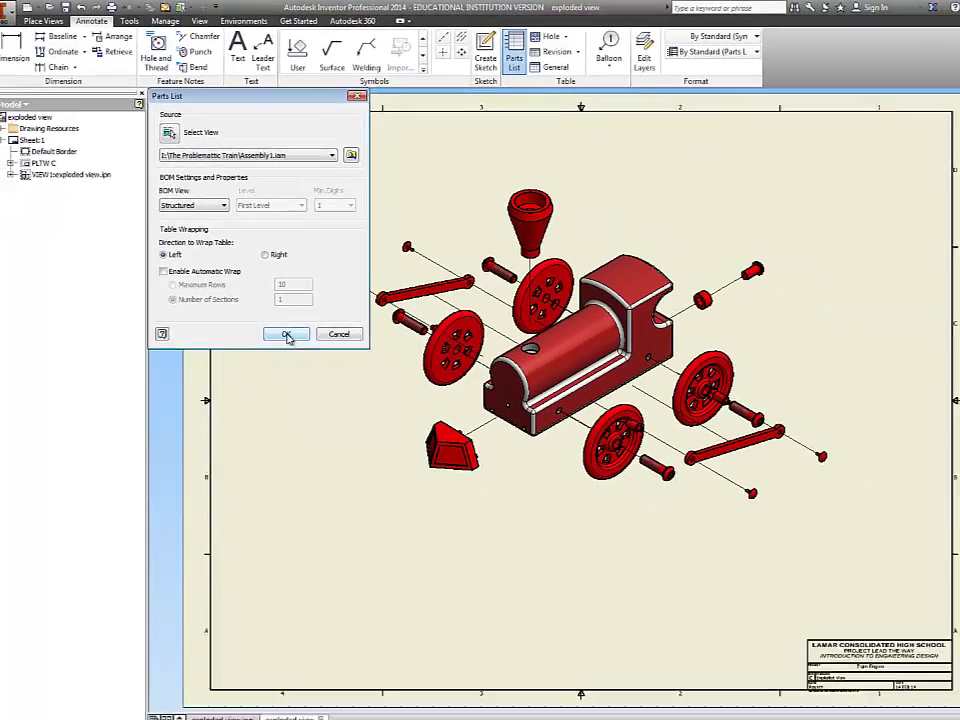
pyautogui.click(287, 335)
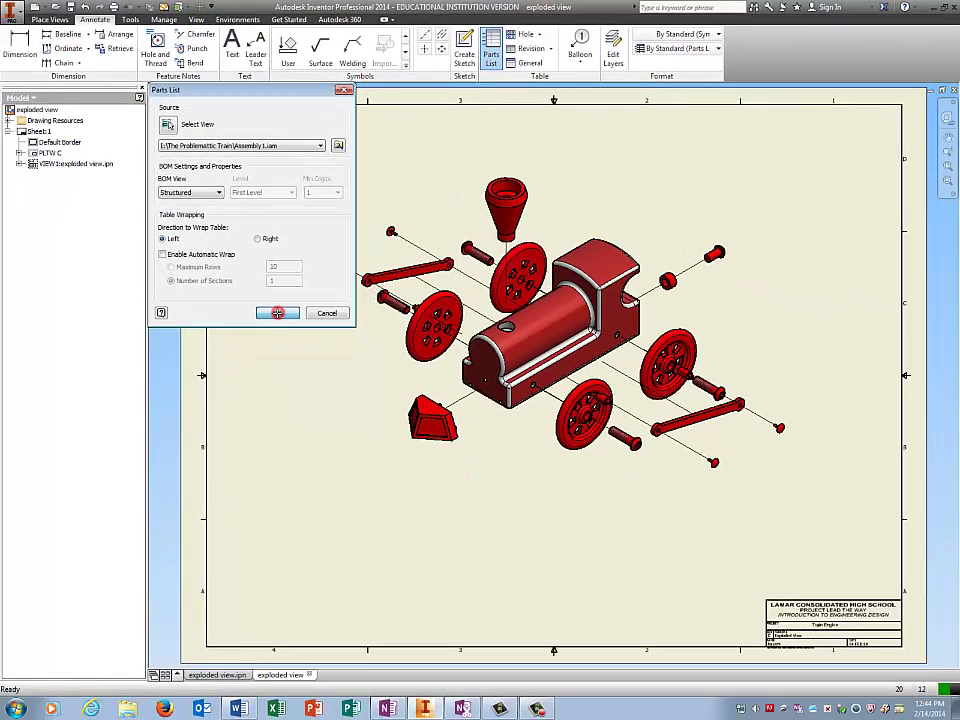
pyautogui.click(442, 556)
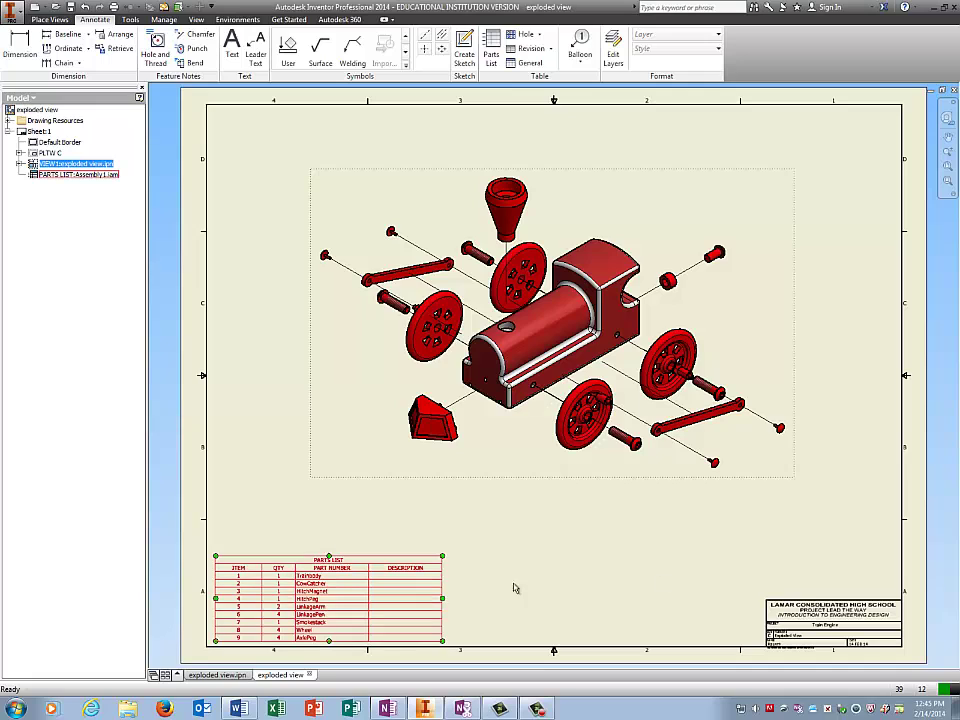
# Step: Respace the part numbers as Train Body, Cow Catcher, Hitch Magnet, Hitch Peg, Linkage Arm and Linkage Pin
pyautogui.doubleClick(315, 582)
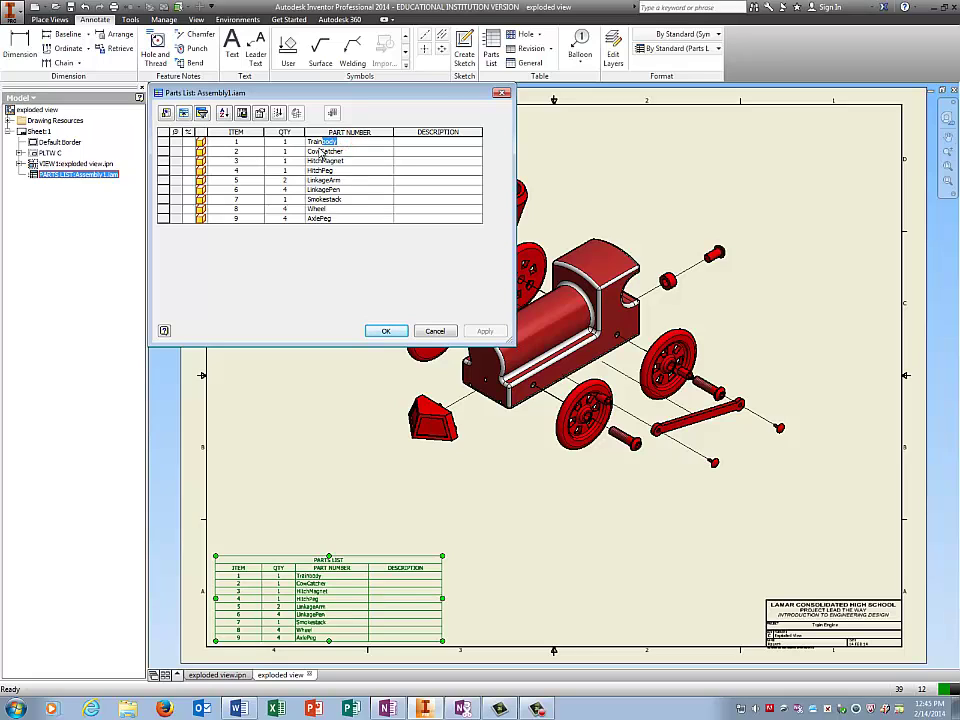
pyautogui.write('Bo')
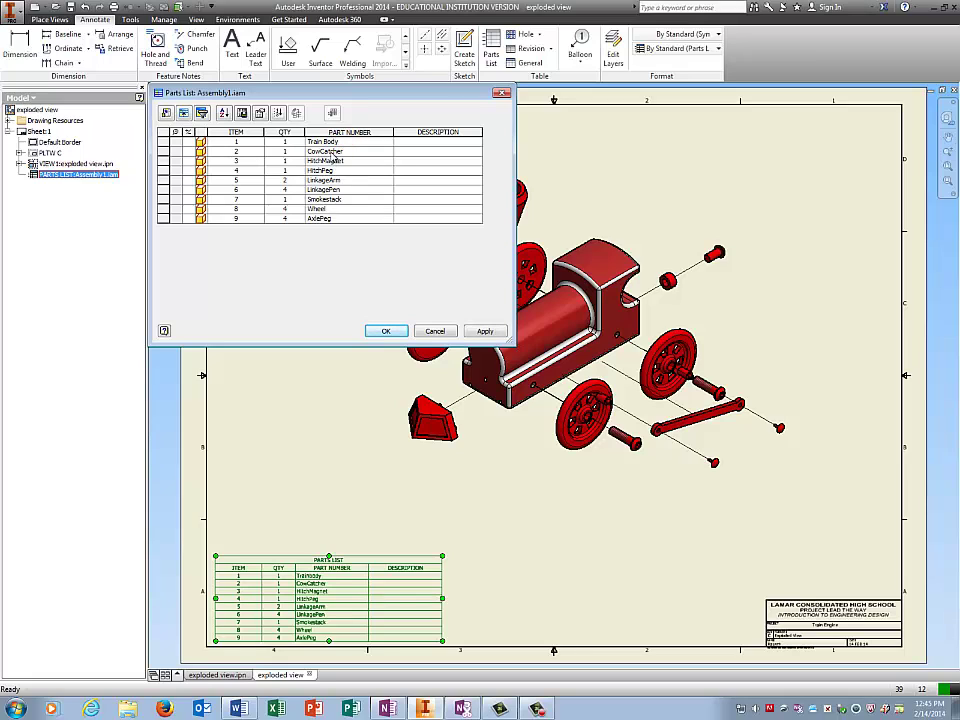
pyautogui.click(330, 152)
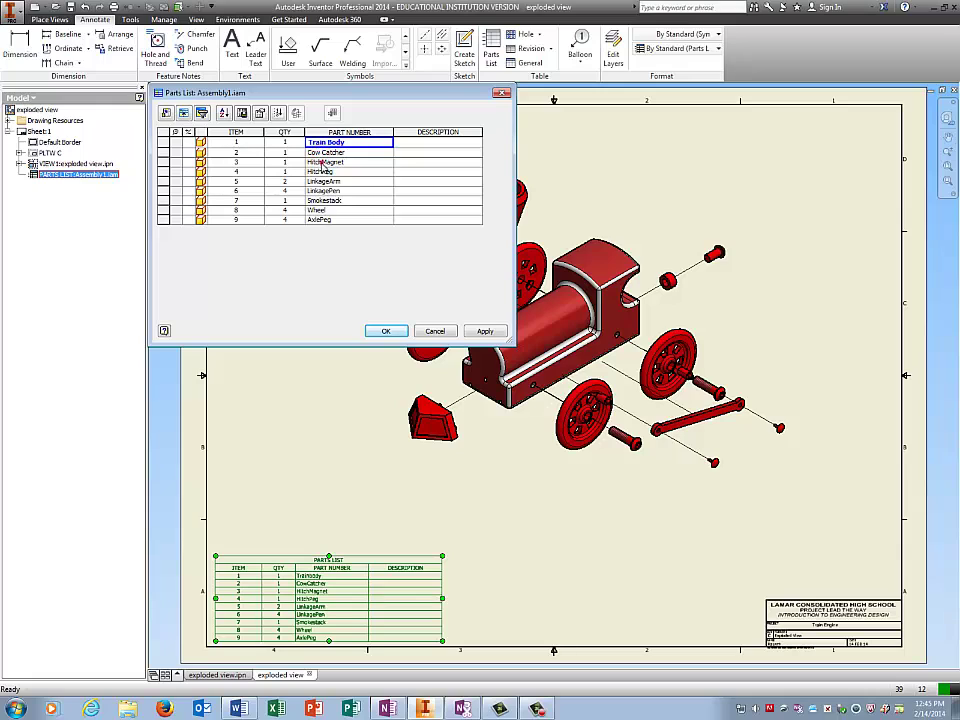
pyautogui.click(322, 162)
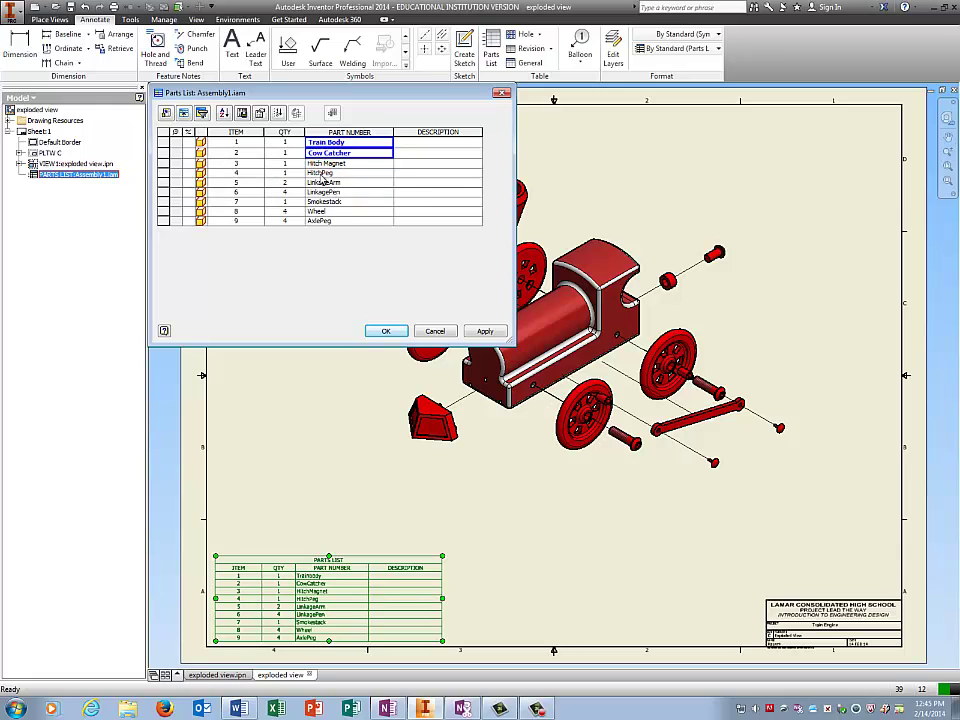
pyautogui.click(320, 174)
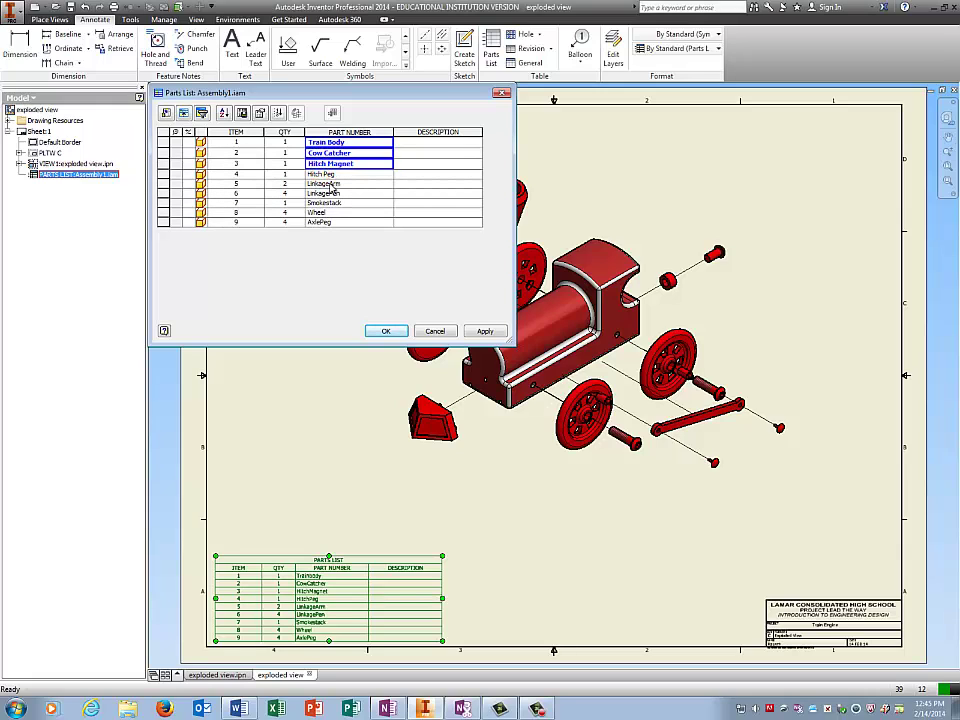
pyautogui.click(325, 185)
pyautogui.click(343, 195)
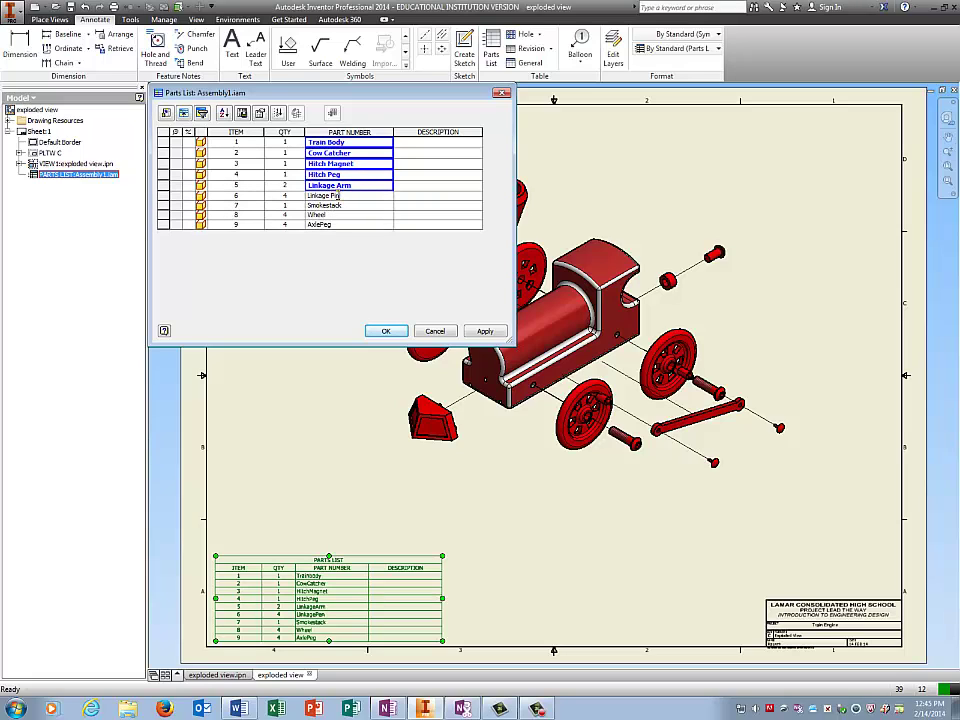
pyautogui.click(327, 207)
# Step: Correct the row 9 part number to Axle Peg and apply the parts list changes
pyautogui.click(318, 216)
pyautogui.click(336, 225)
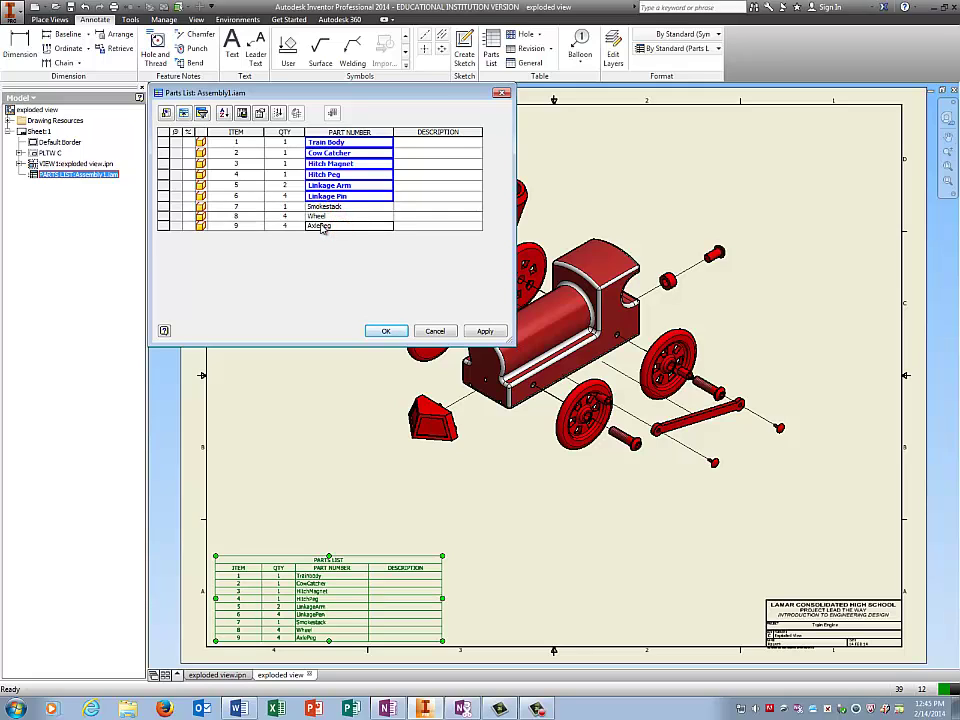
pyautogui.click(319, 226)
pyautogui.click(354, 200)
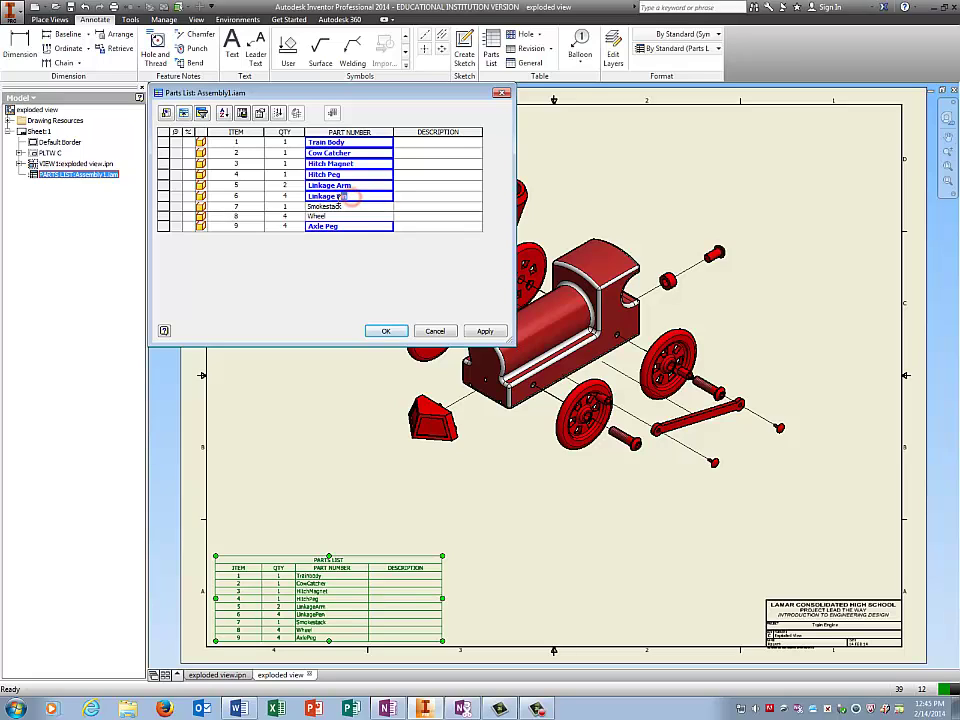
pyautogui.click(385, 330)
pyautogui.click(250, 450)
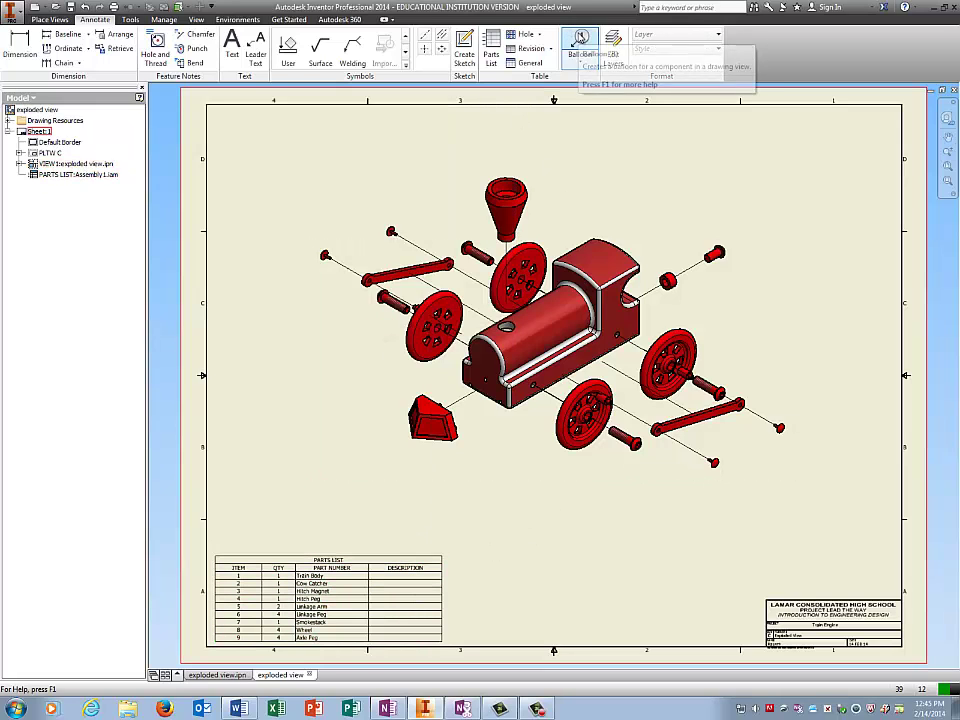
# Step: Balloon the train components, including the hitch, pin, rod and cow catcher, with item numbers 1–9
pyautogui.click(580, 40)
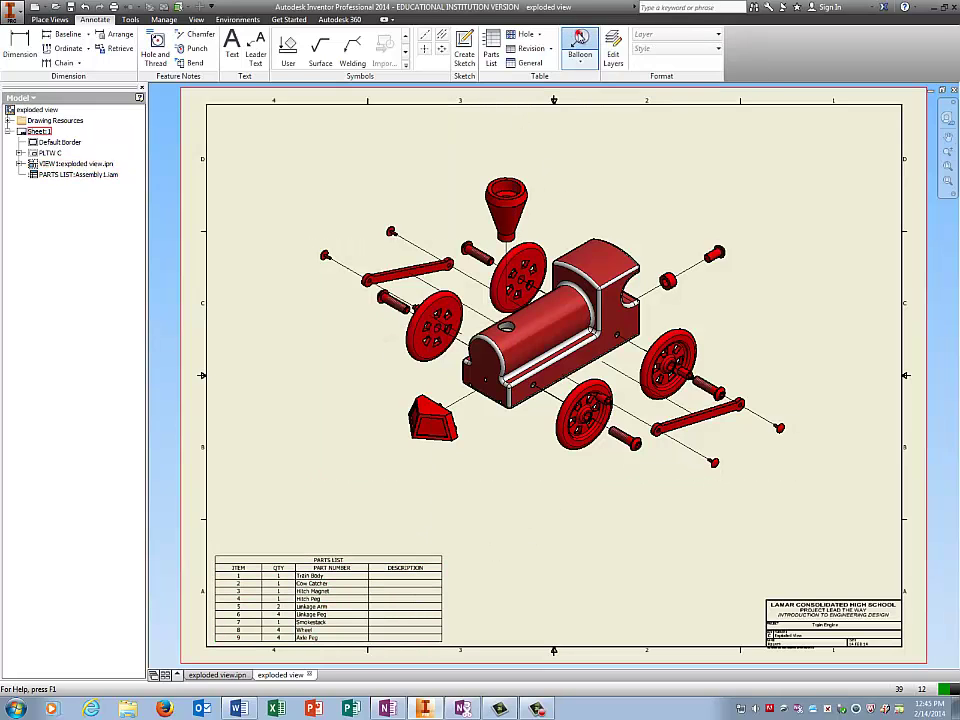
pyautogui.click(724, 255)
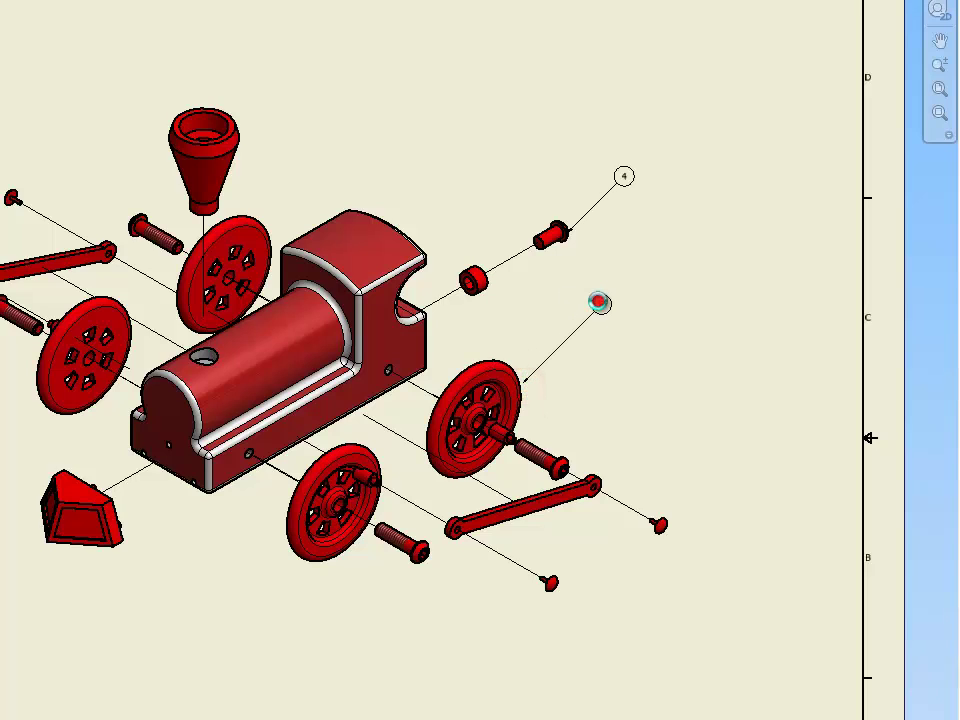
pyautogui.click(662, 522)
pyautogui.click(722, 463)
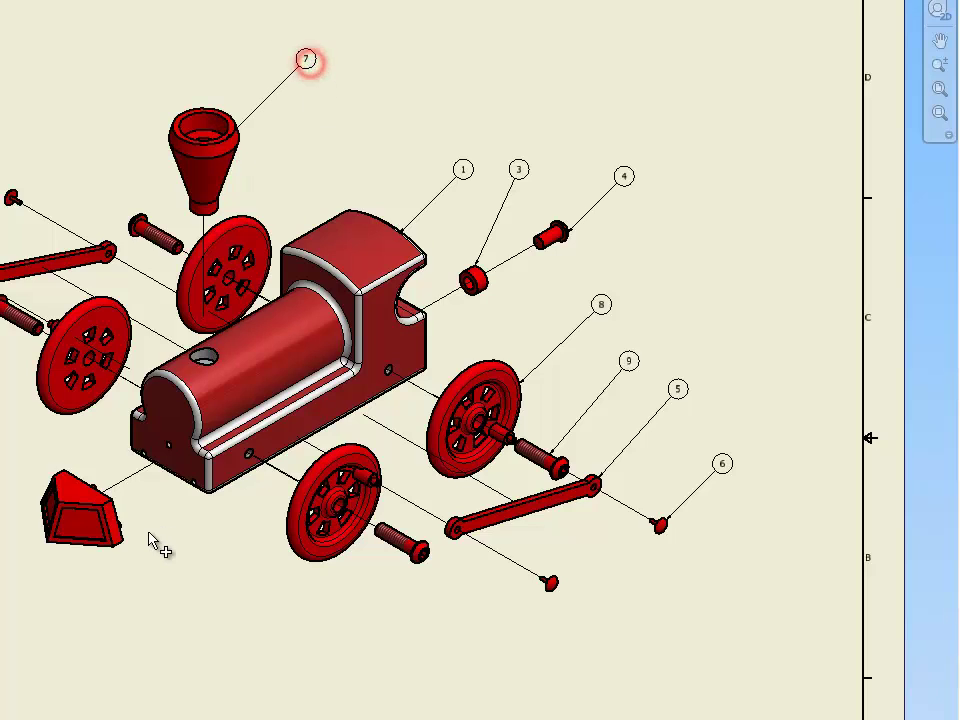
pyautogui.click(118, 543)
pyautogui.click(214, 607)
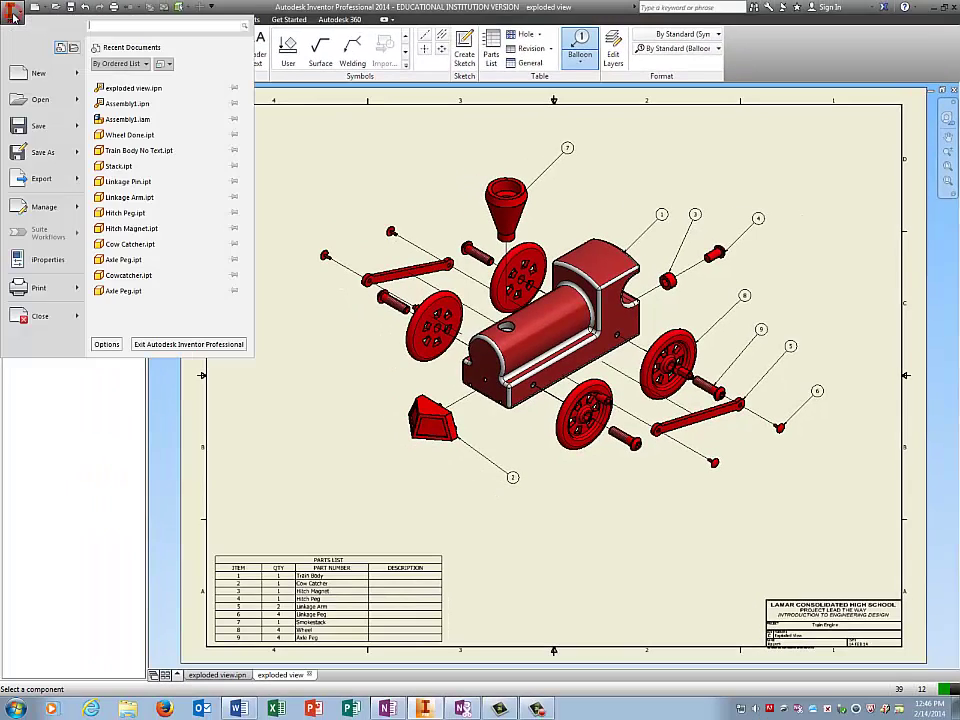
# Step: Save the drawing as exploded view.idw in The Problematic Train folder
pyautogui.click(50, 150)
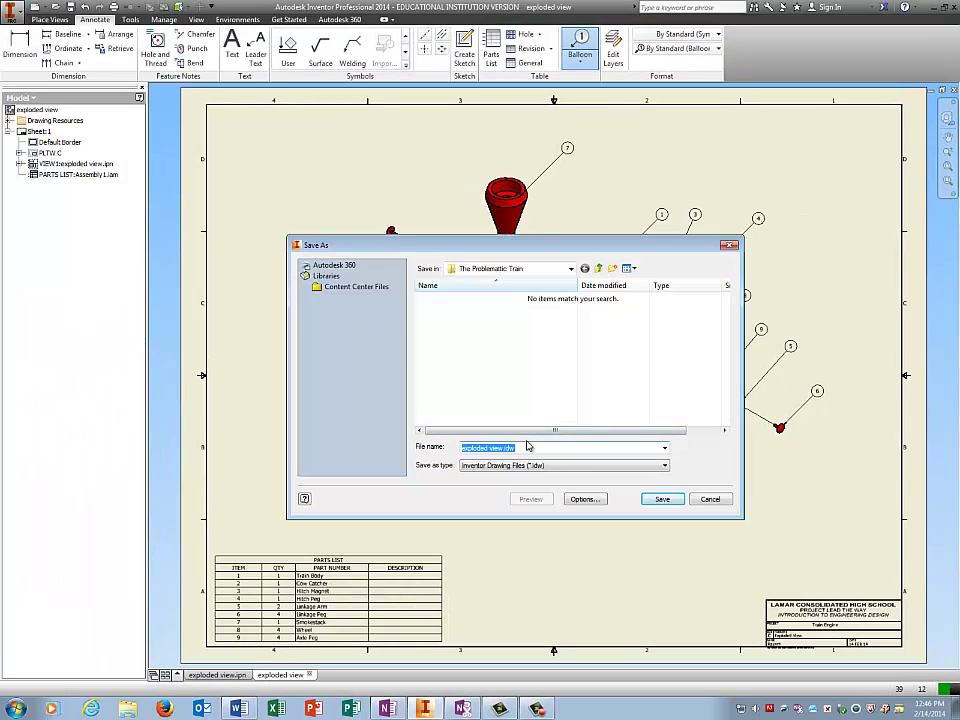
pyautogui.click(672, 502)
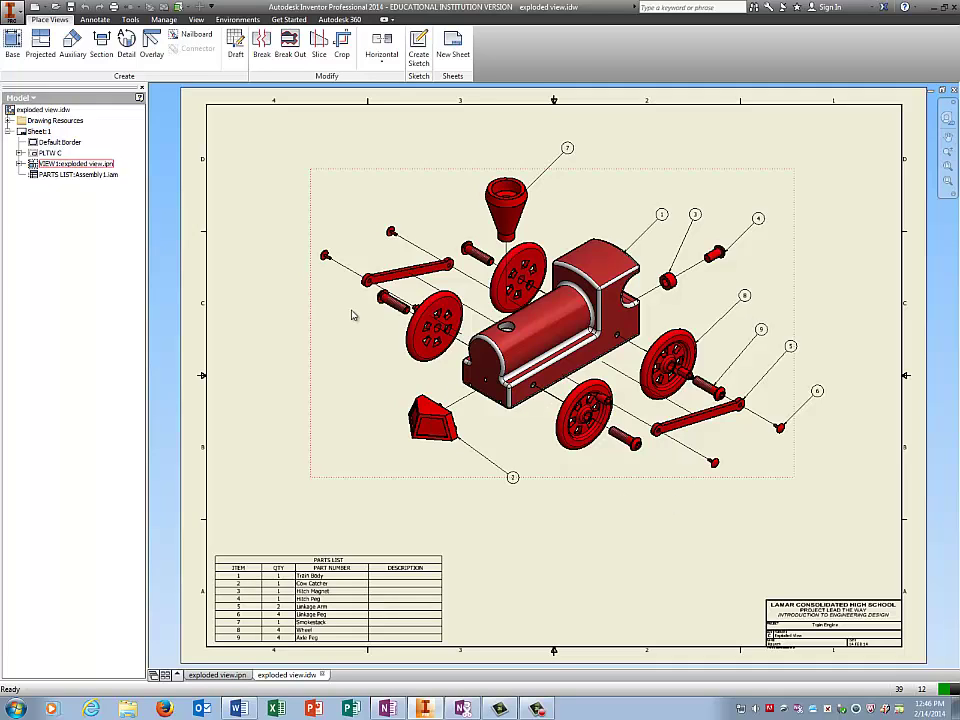
# Step: Export the drawing to PDF as exploded view.pdf
pyautogui.click(17, 13)
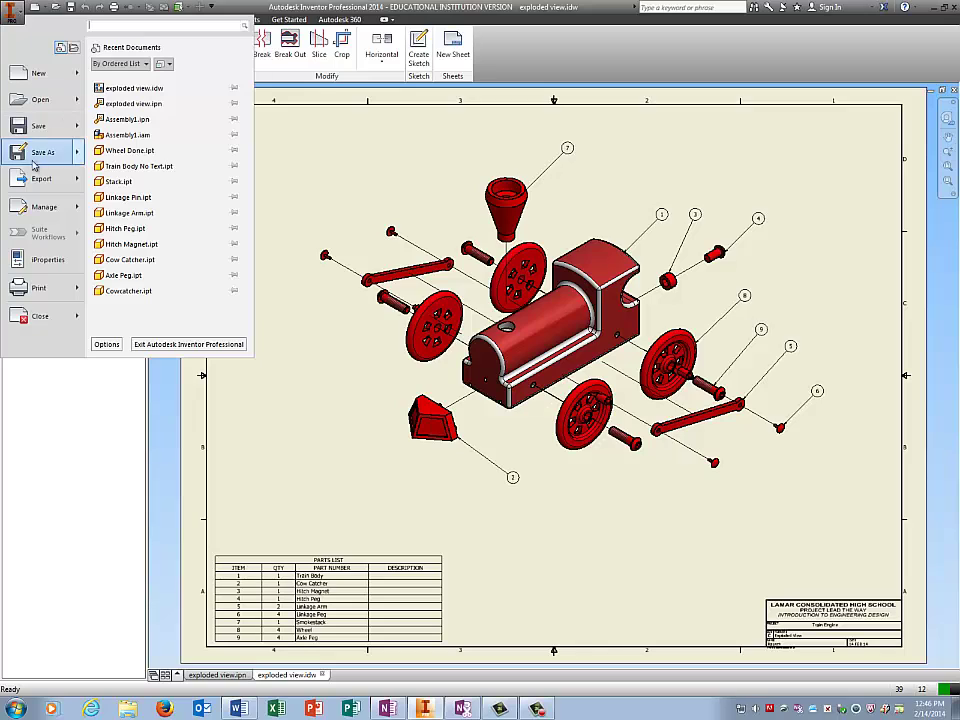
pyautogui.moveTo(45, 178)
pyautogui.click(178, 124)
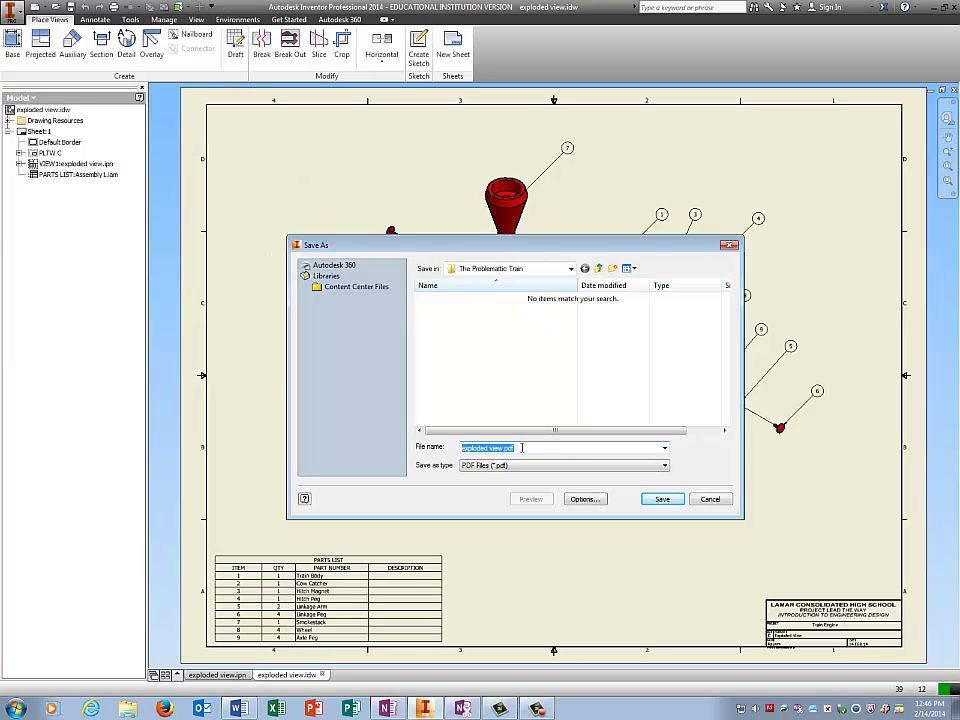
pyautogui.click(673, 499)
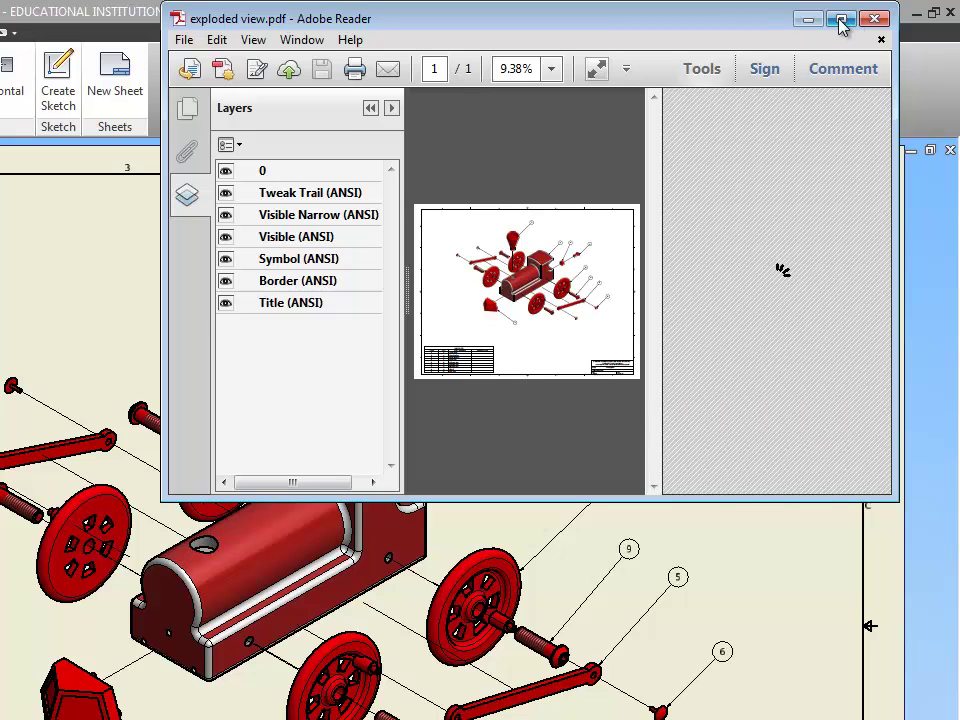
# Step: Maximize the Adobe Reader window showing exploded view.pdf
pyautogui.click(840, 22)
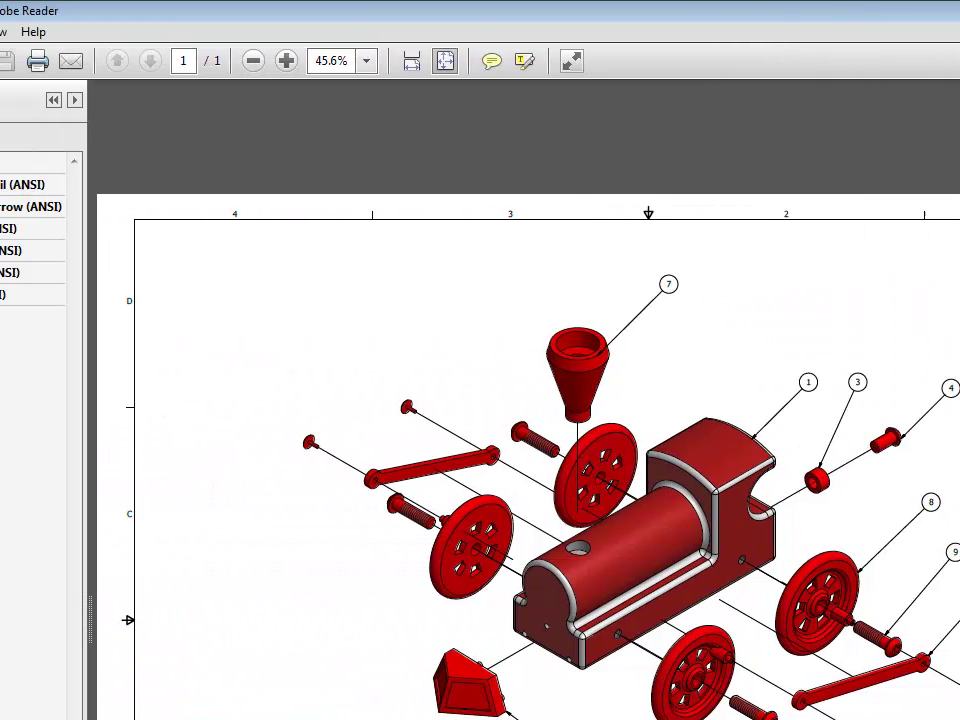
# Step: Choose the HP Designjet T790 24in HPGL2 plotter as the printer in the Print dialog
pyautogui.click(16, 31)
pyautogui.click(57, 336)
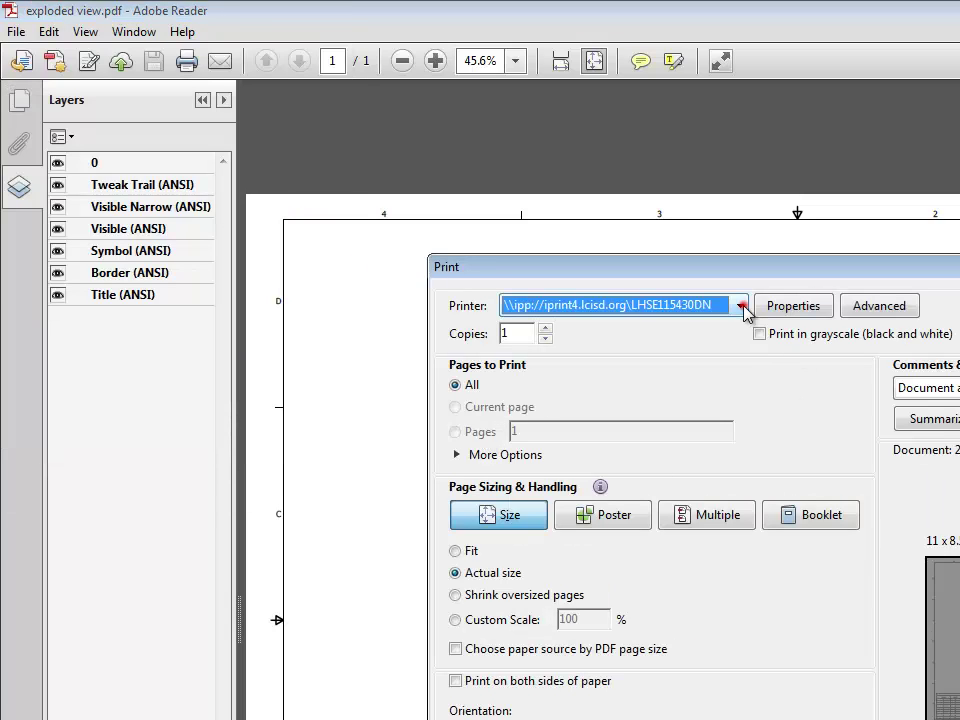
pyautogui.click(742, 306)
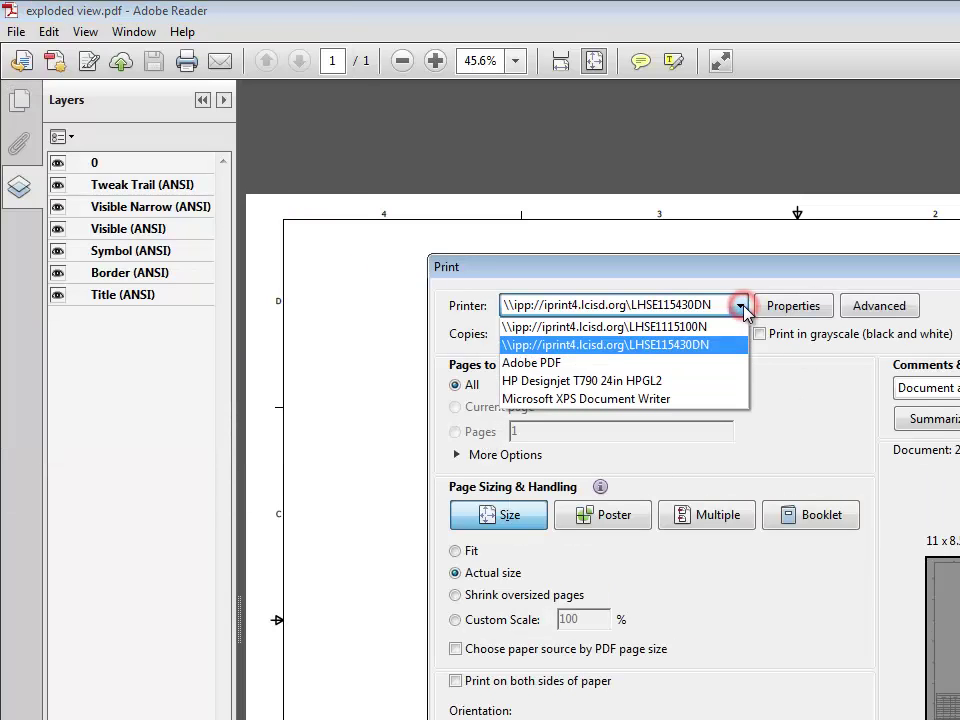
pyautogui.click(698, 389)
pyautogui.click(626, 382)
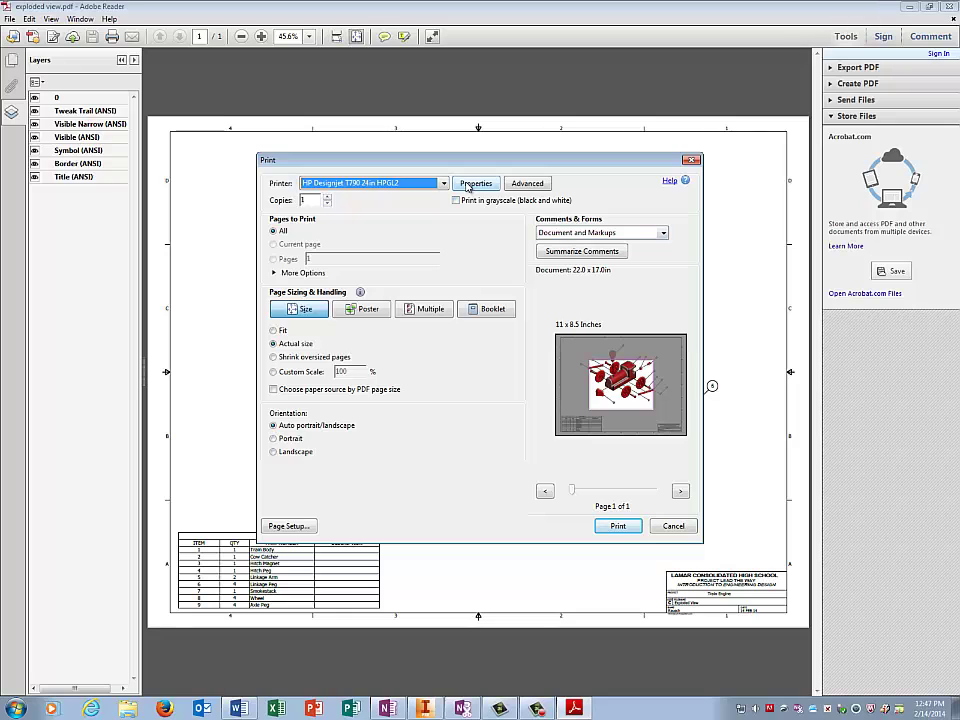
# Step: Set the plotter's document size to C, 17 x 22 inches, in its properties
pyautogui.click(467, 186)
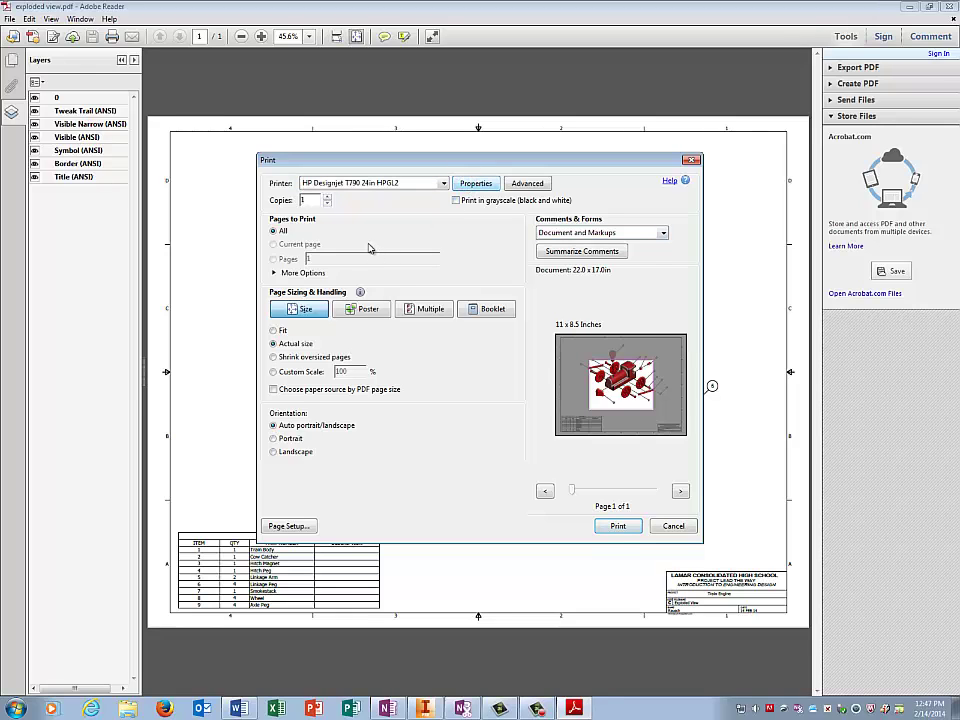
pyautogui.click(437, 271)
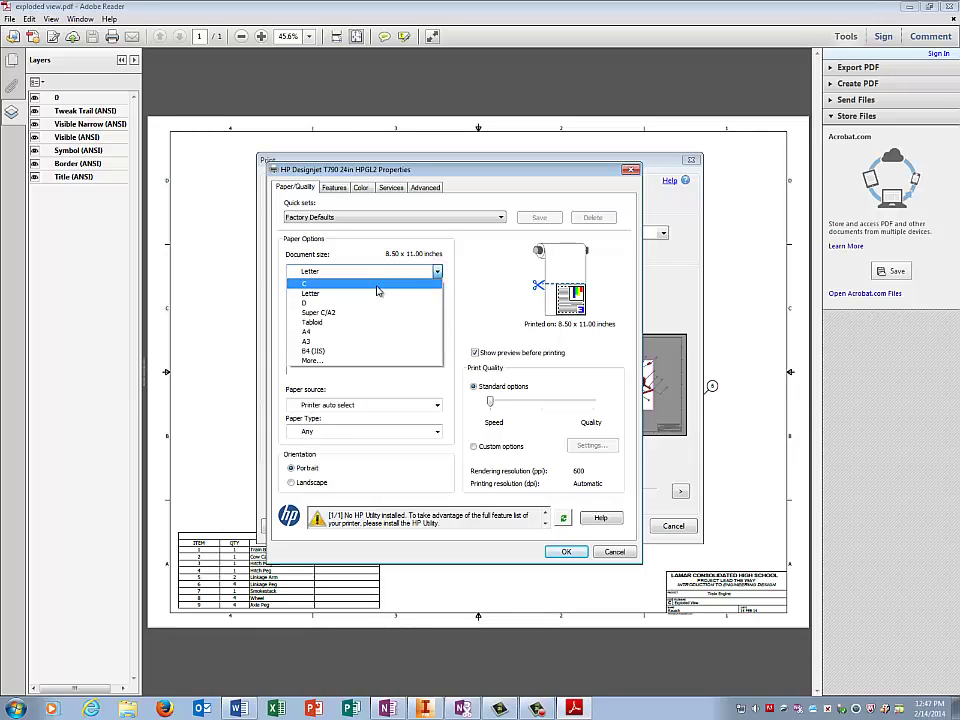
pyautogui.click(370, 361)
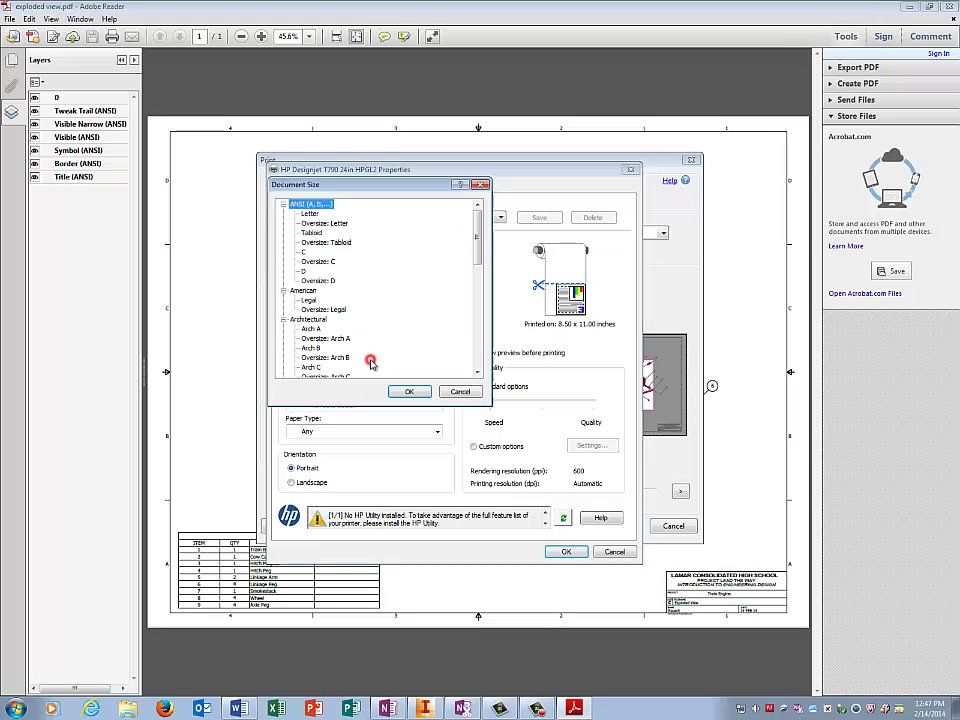
pyautogui.click(303, 251)
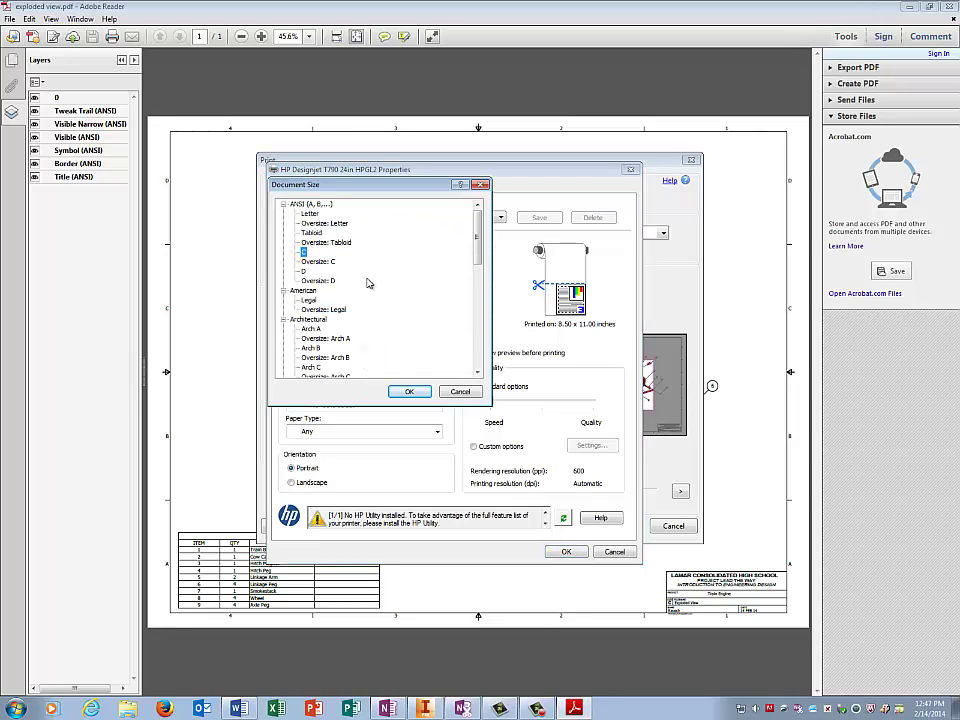
pyautogui.click(405, 391)
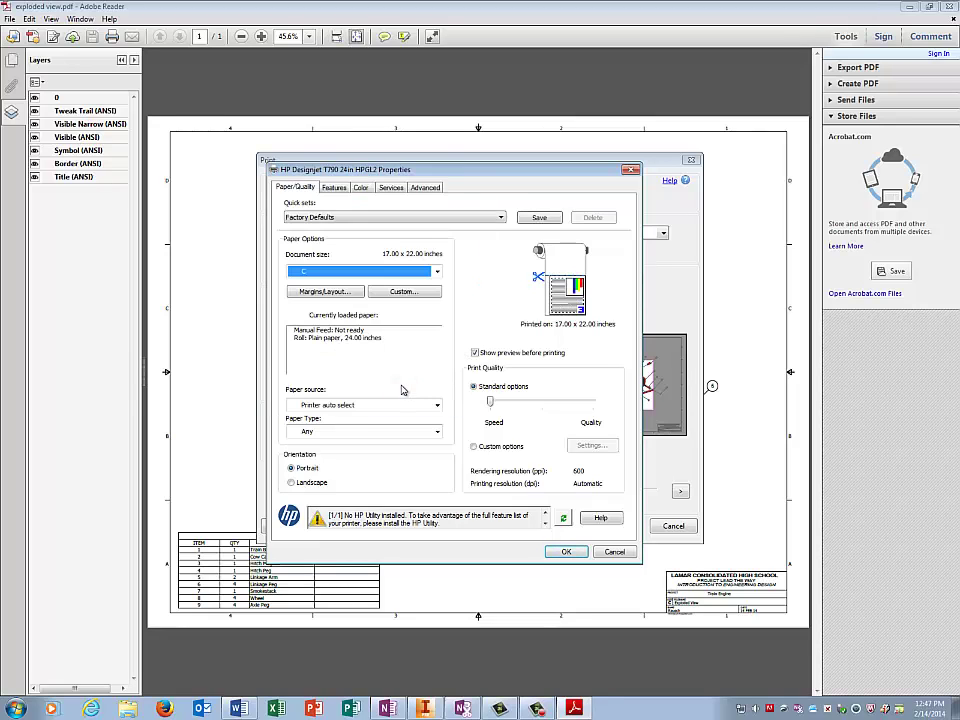
# Step: Accept the plotter settings, print exploded view.pdf at actual size on the 22 x 17 inch sheet, and close Print
pyautogui.click(572, 551)
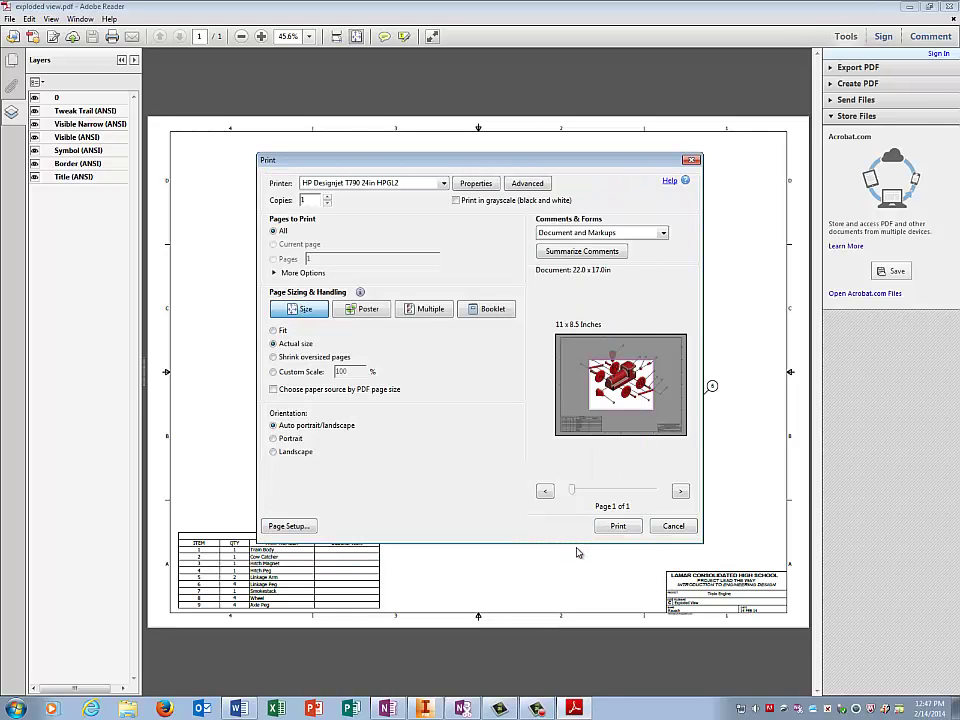
pyautogui.click(272, 343)
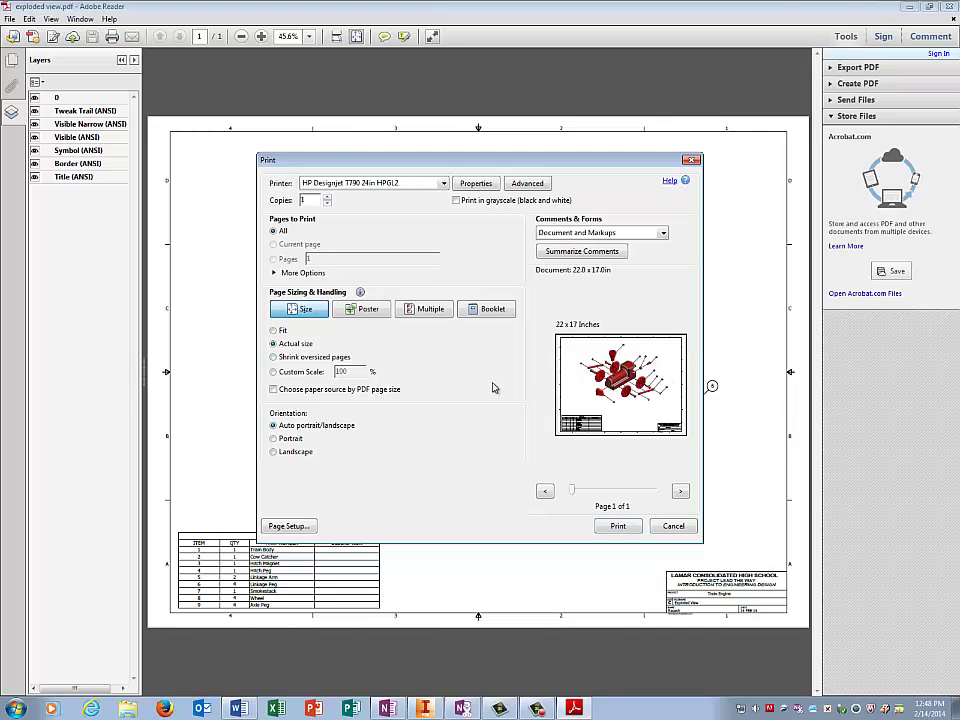
pyautogui.click(673, 526)
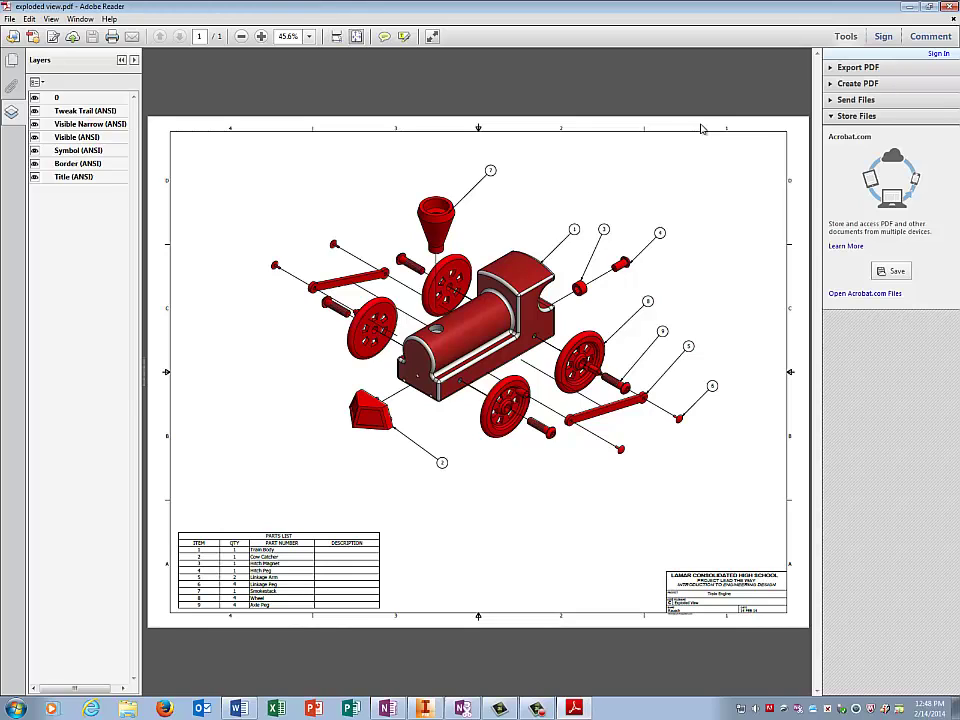
pyautogui.click(538, 708)
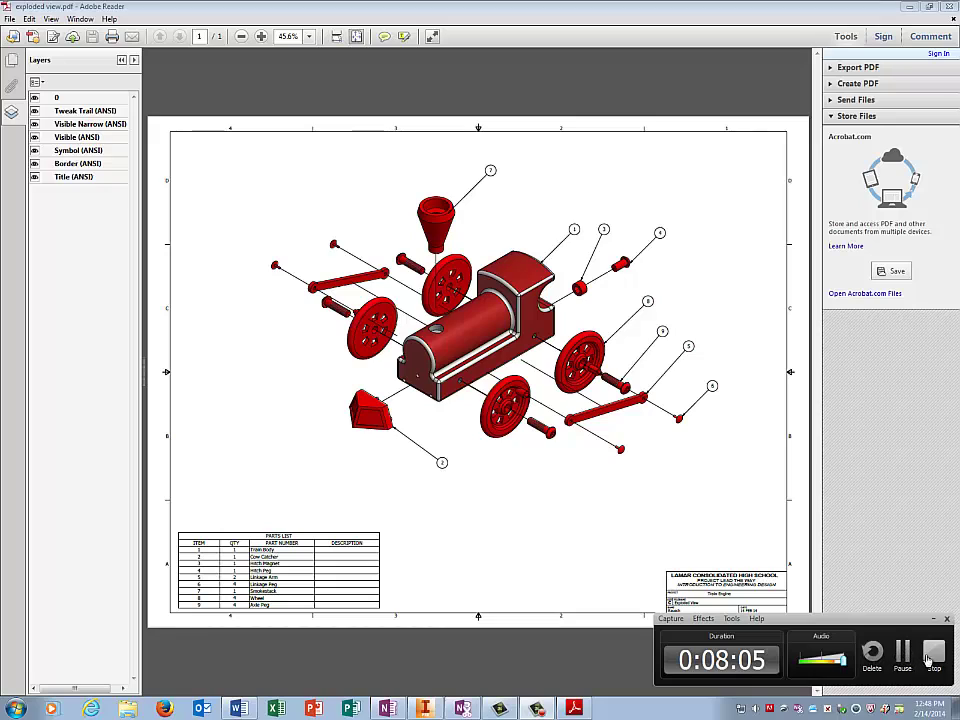